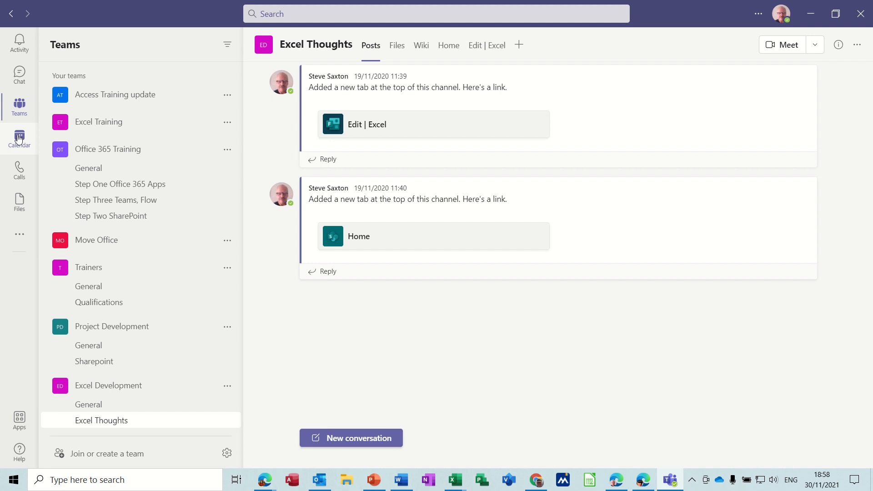
Create a calendar meeting for 30/11/2021, 21:30 to 22:00, titled "Access Training", with the Excel Training group as required attendee.
click(24, 137)
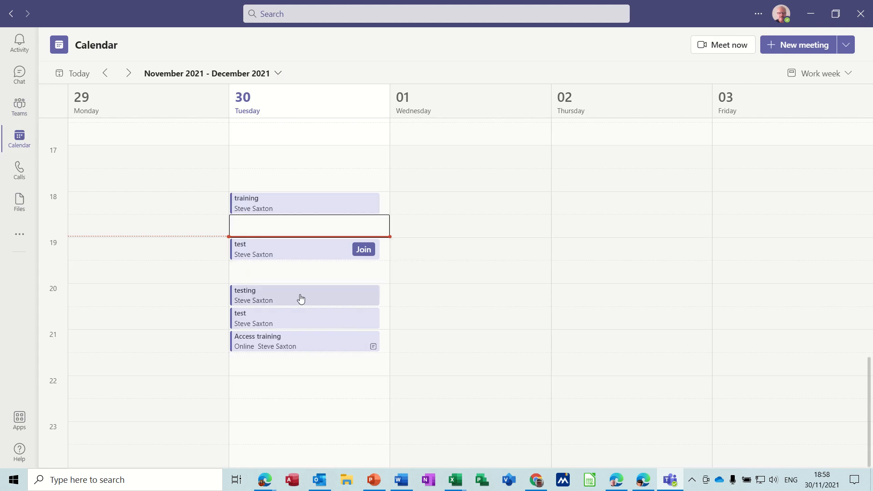
click(274, 365)
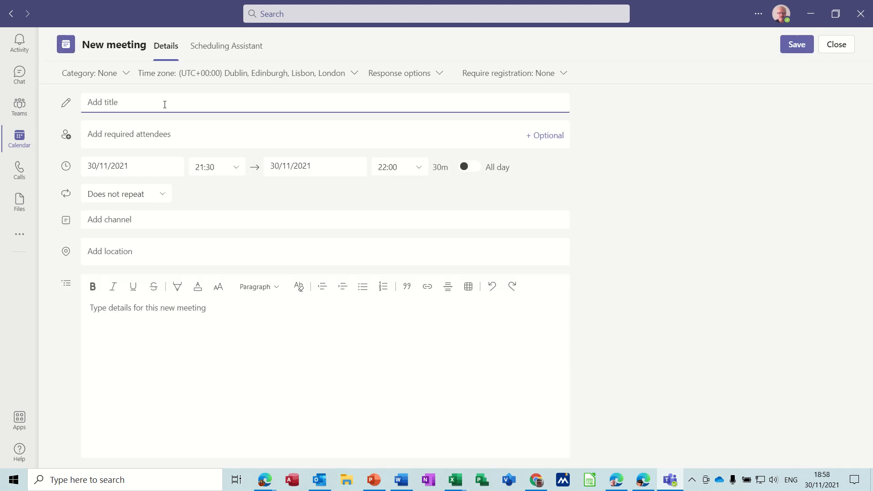
text(Access Training)
click(142, 132)
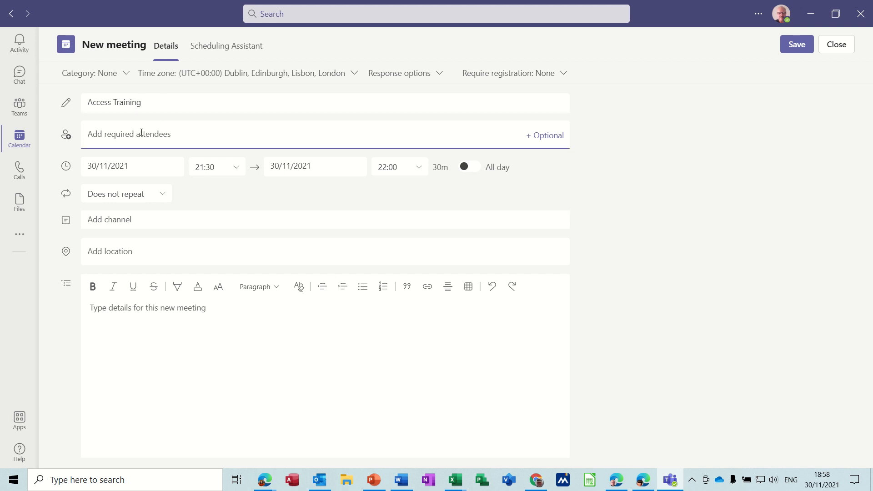
text(e)
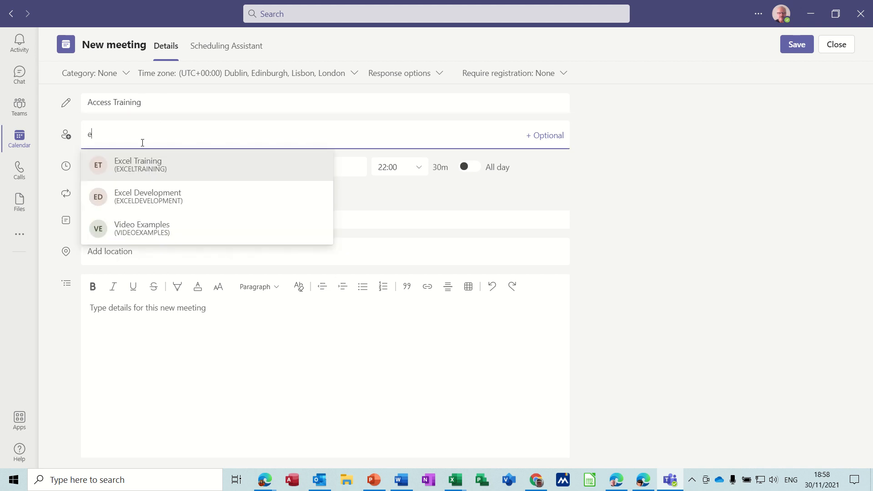
click(144, 171)
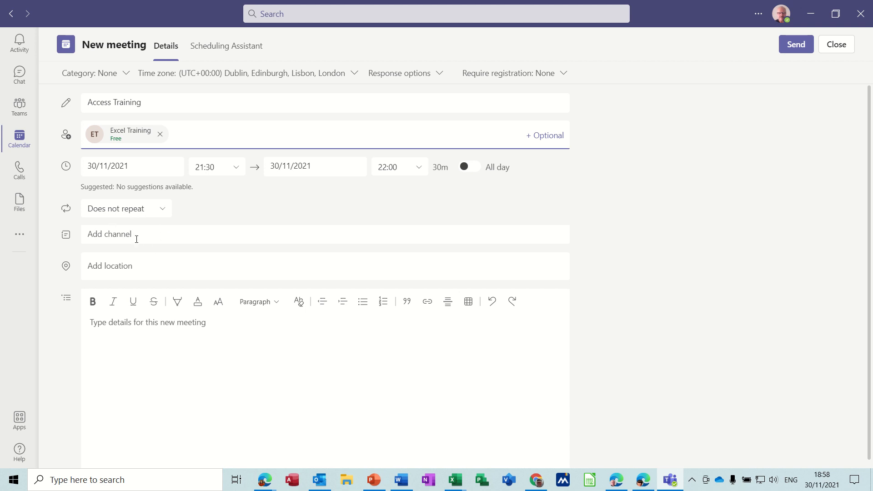
Enter "Access development trial" as the meeting details and send the invitation.
click(135, 267)
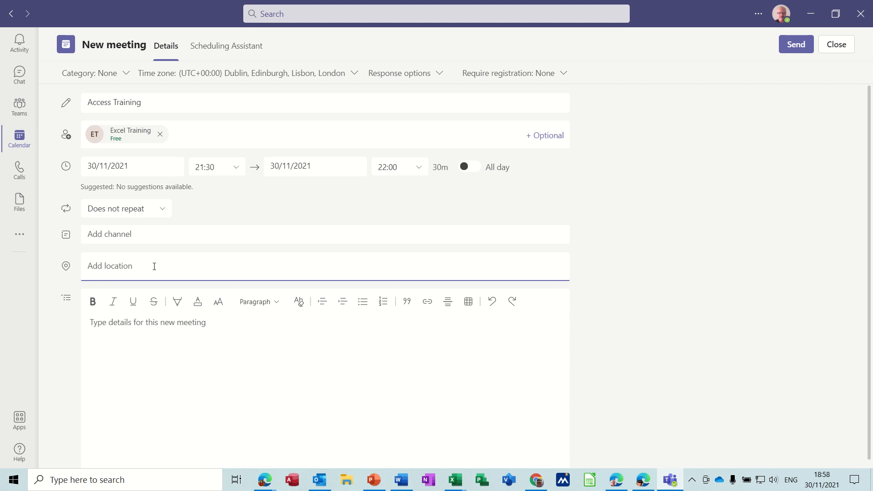
click(129, 337)
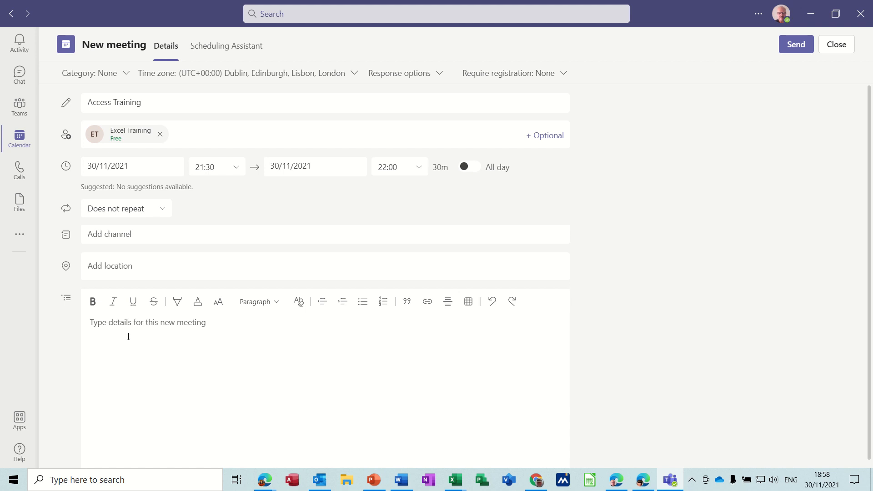
text(Access)
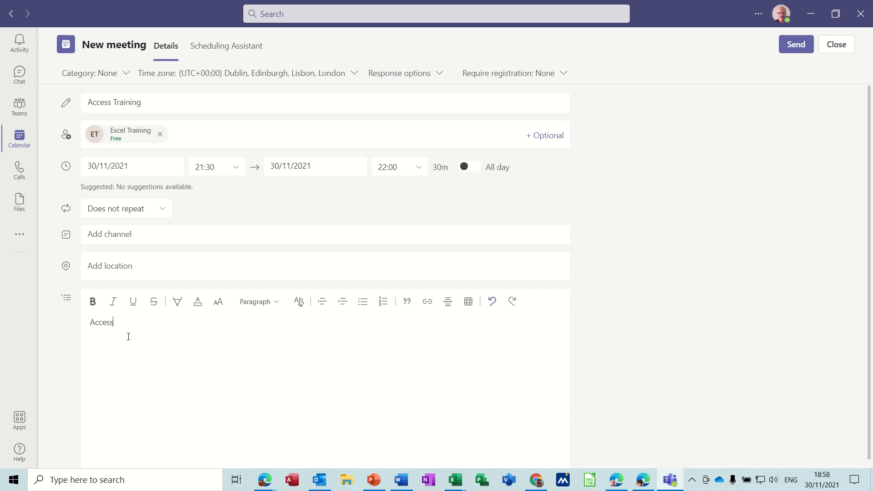
text( development trial)
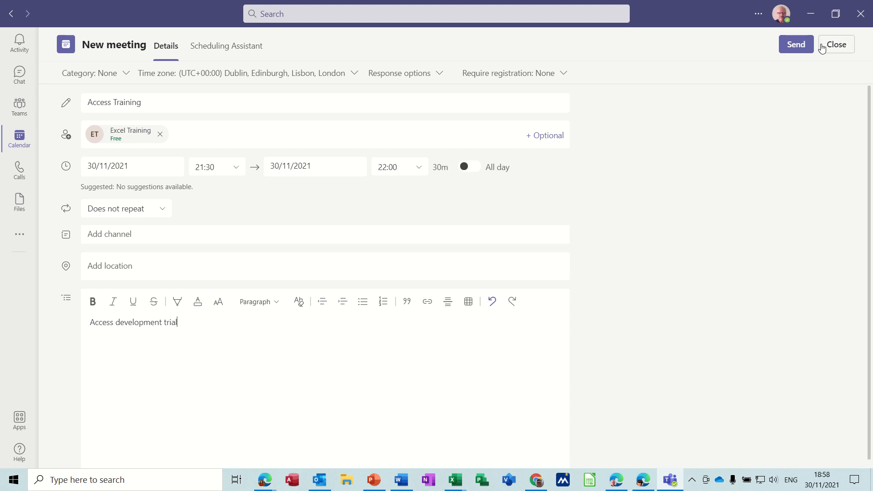
click(796, 44)
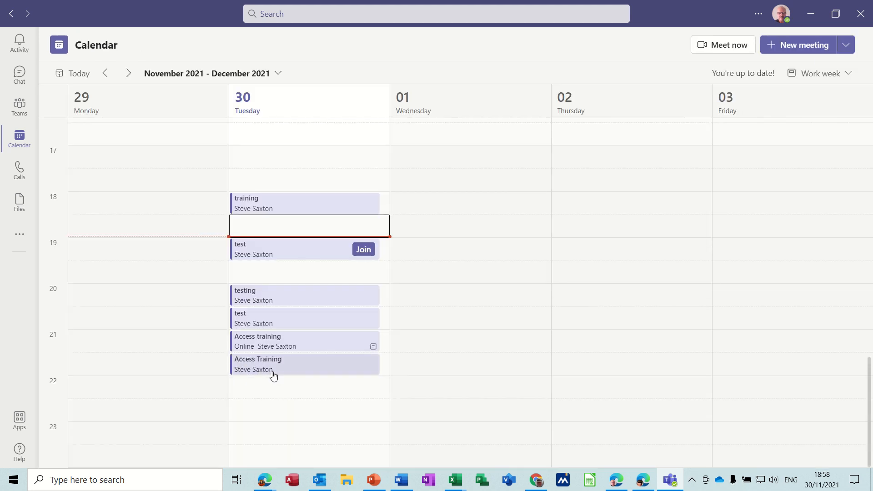
Open the 21:30 Access Training meeting for editing and post "Hello" in its chat.
click(321, 370)
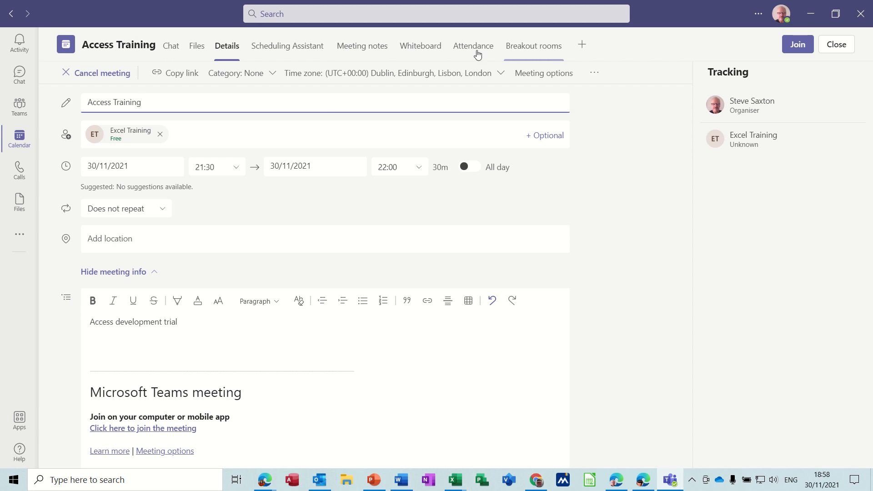
click(170, 49)
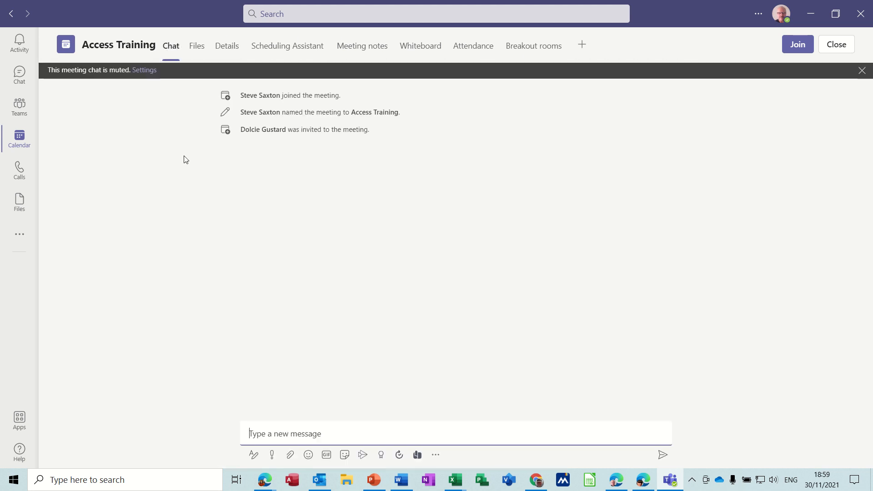
text(H)
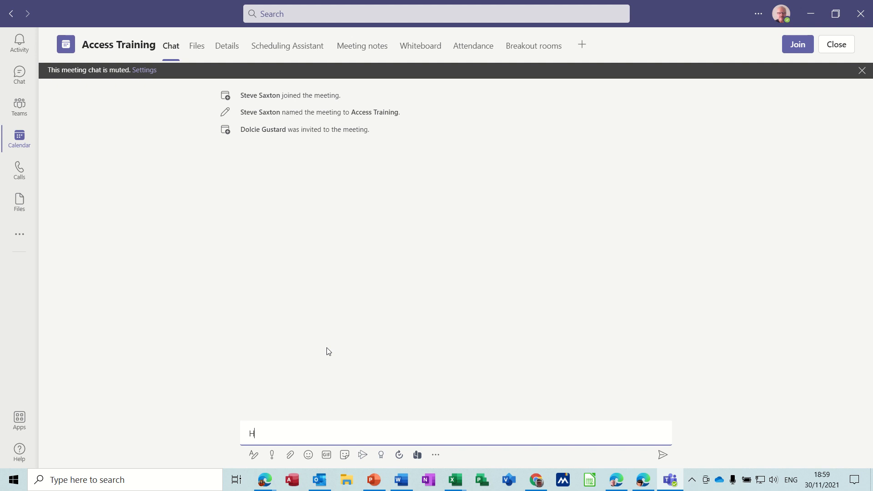
text(ello)
key(Return)
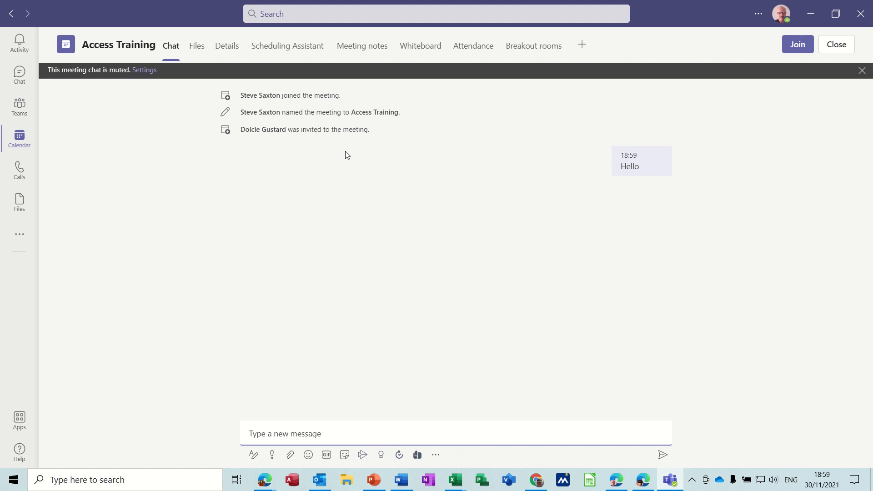
Upload Charting 2020.xlsx from the computer to the meeting's files, keeping both copies, and check the shared file list.
click(196, 47)
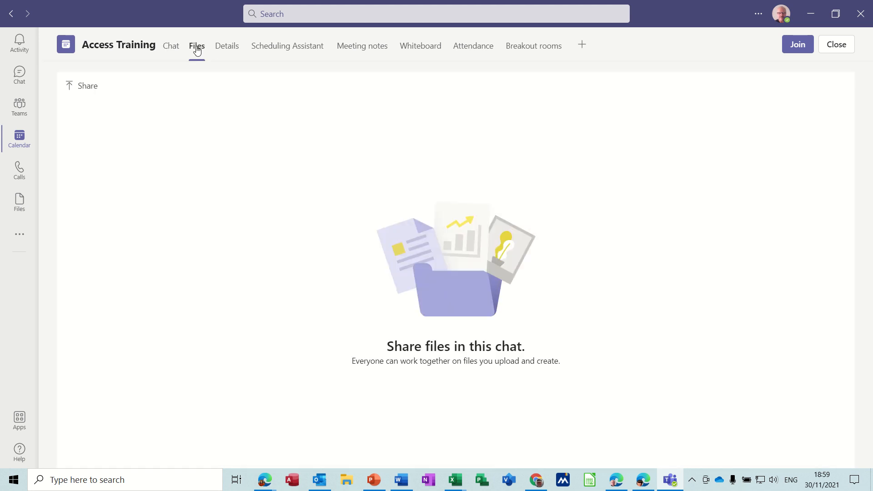
click(89, 87)
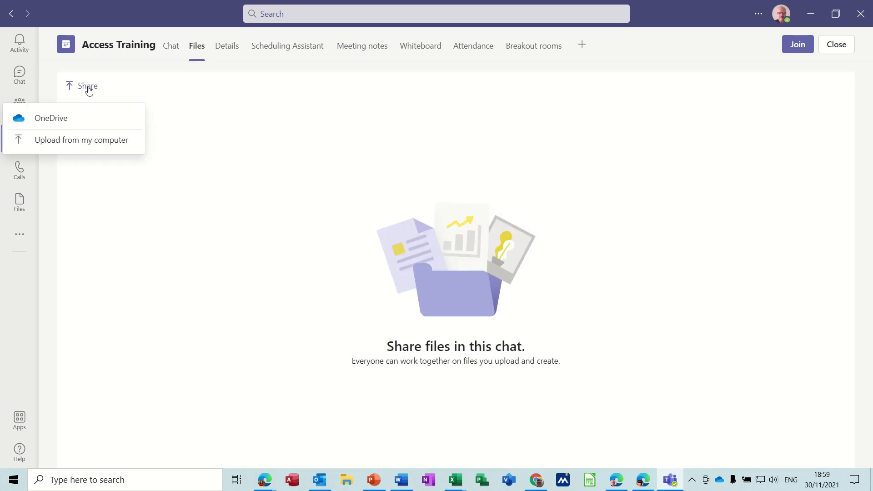
click(57, 142)
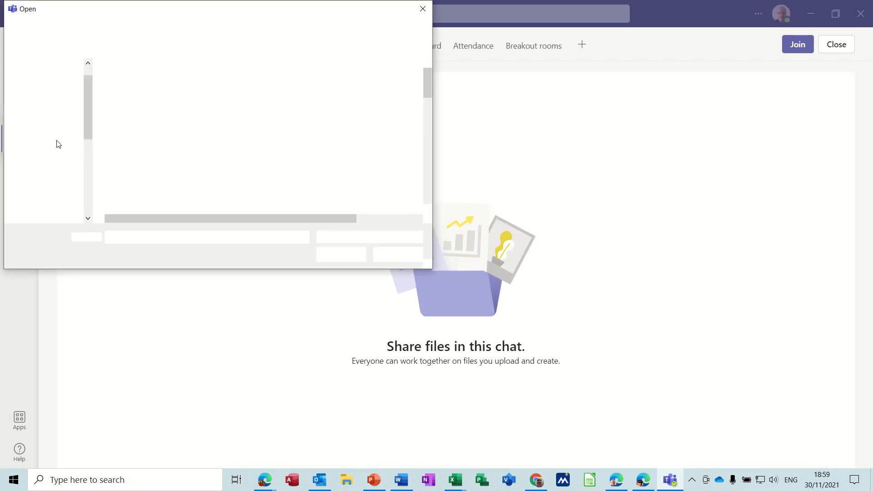
double_click(122, 121)
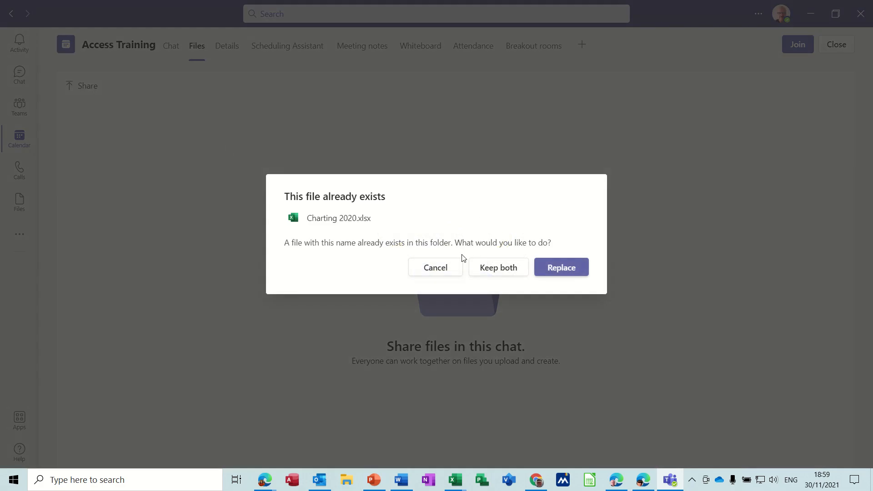
click(489, 270)
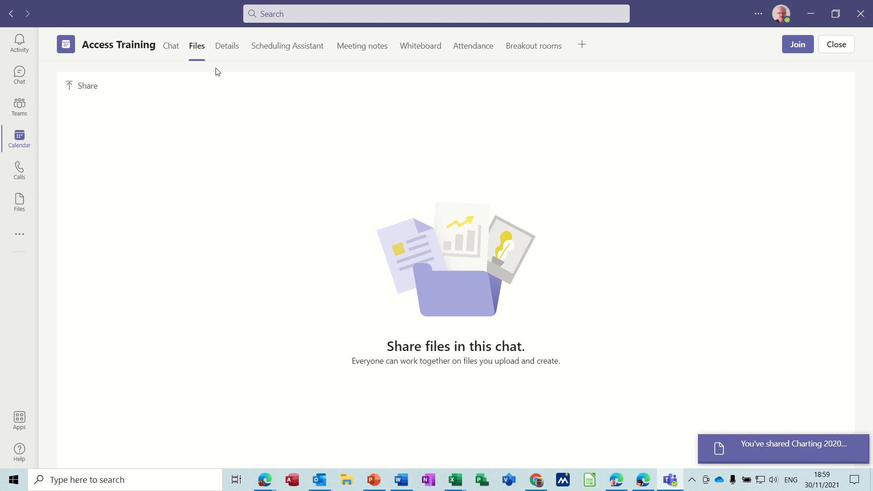
click(223, 53)
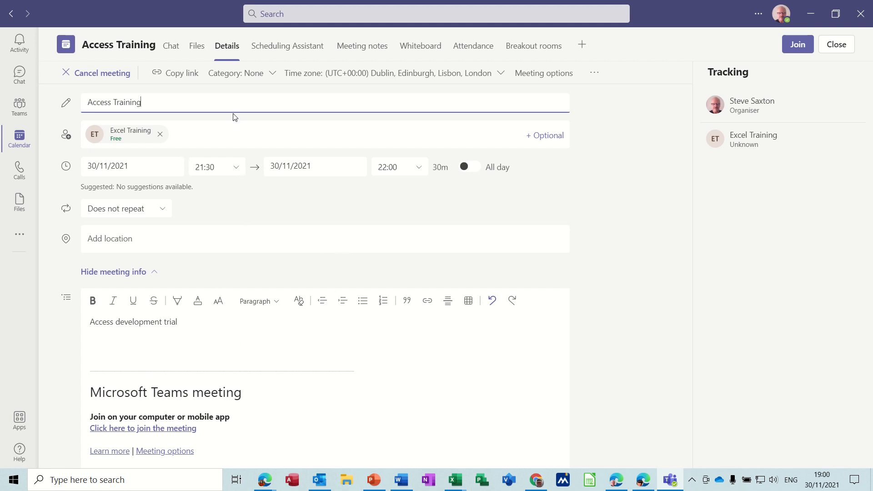
click(198, 50)
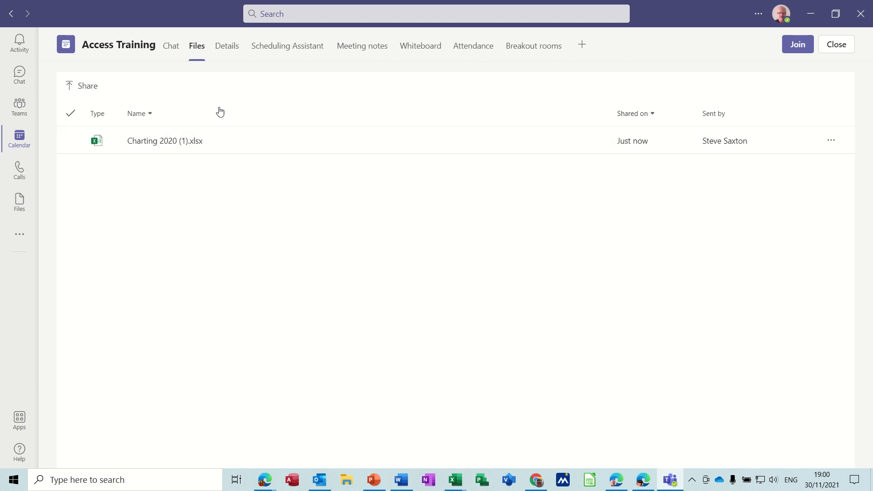
Look at the attendees' availability in the Scheduling Assistant and add "Testing" to the meeting notes.
click(264, 52)
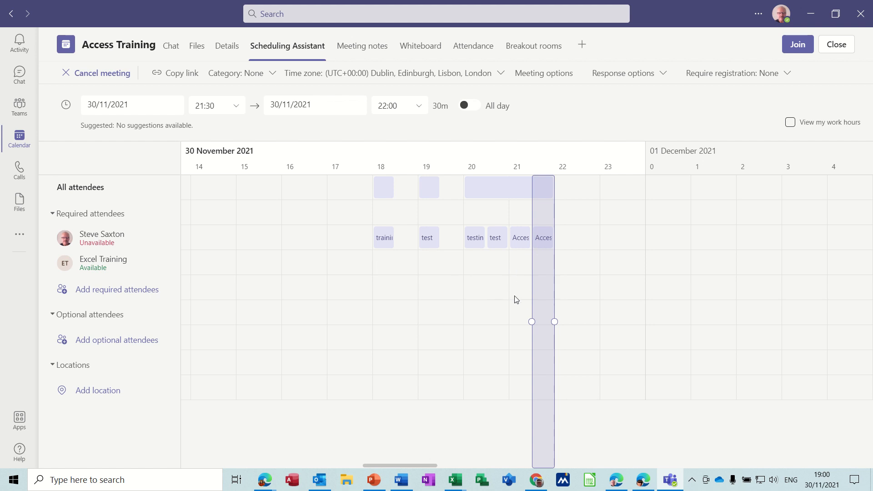
click(372, 49)
click(464, 334)
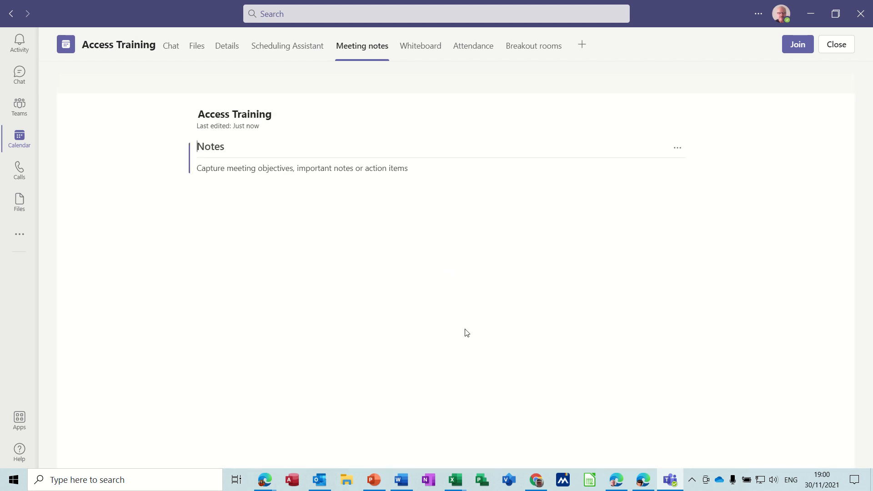
text(Testing)
Draw a rightward arrow and a handwritten scribble beside it on the meeting whiteboard with the black pen.
click(417, 51)
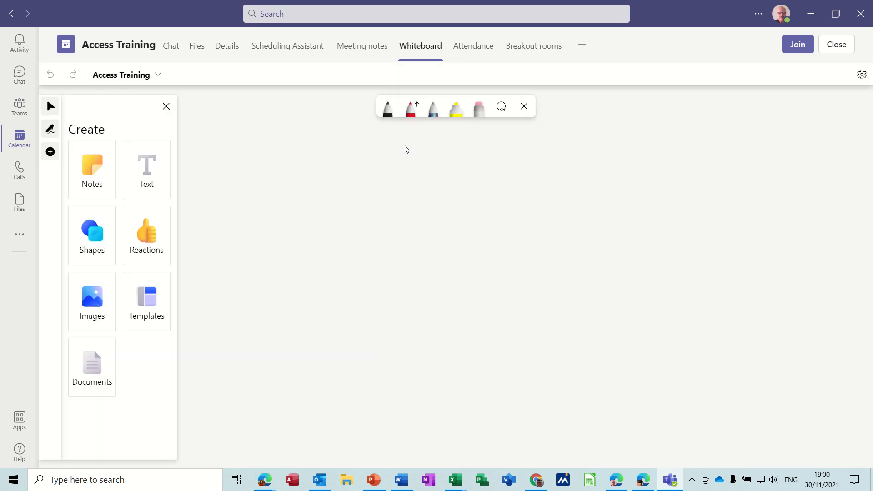
click(388, 108)
mouse_move(282, 144)
mouse_down()
mouse_move(384, 153)
mouse_move(348, 163)
mouse_up()
mouse_move(434, 176)
mouse_down()
mouse_move(447, 142)
mouse_move(466, 179)
mouse_move(495, 158)
mouse_move(522, 170)
mouse_move(506, 163)
mouse_up()
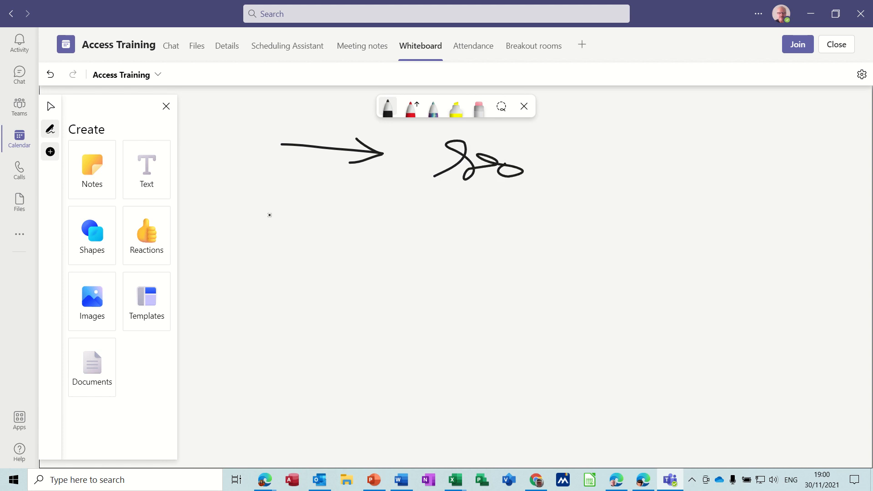
Add a text box containing the presenter's first name below the arrow on the whiteboard.
click(146, 177)
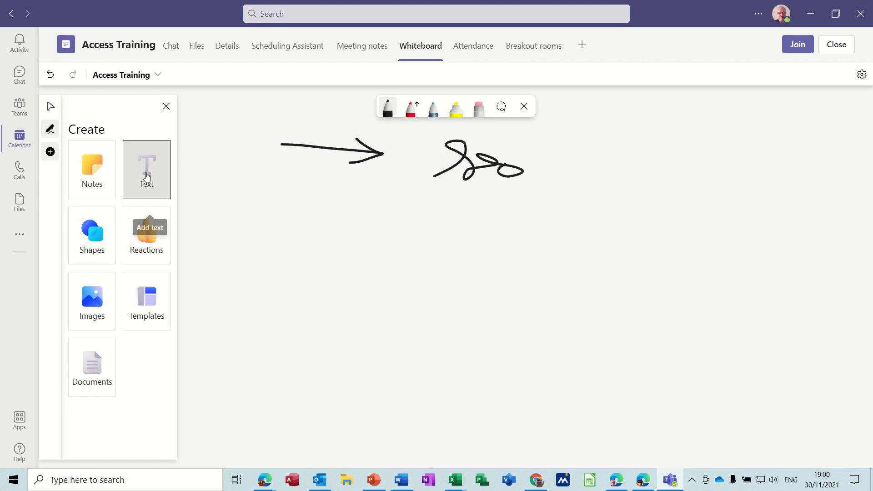
click(252, 195)
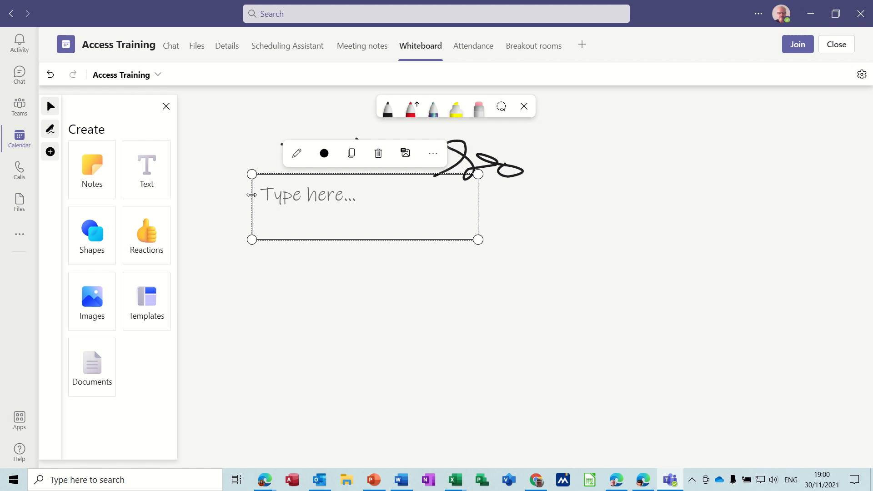
text(steve)
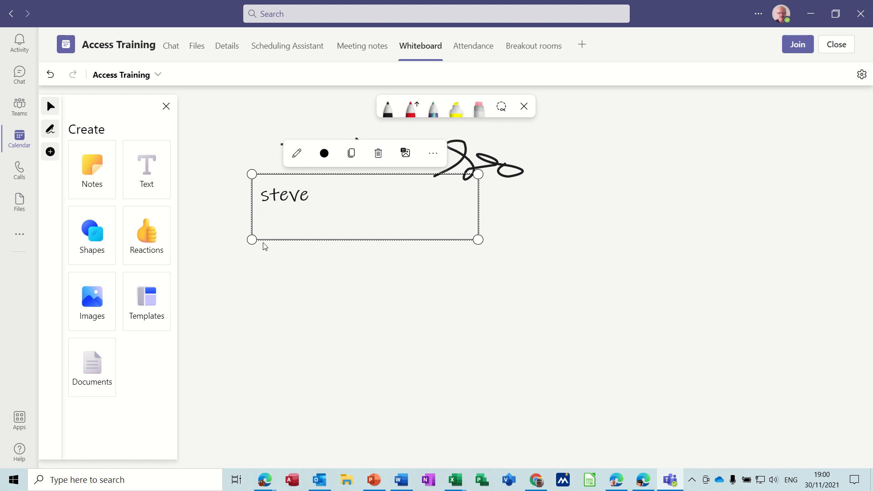
click(268, 266)
Place a pink sticky note in the middle of the whiteboard and write the presenter's first name on it.
click(98, 172)
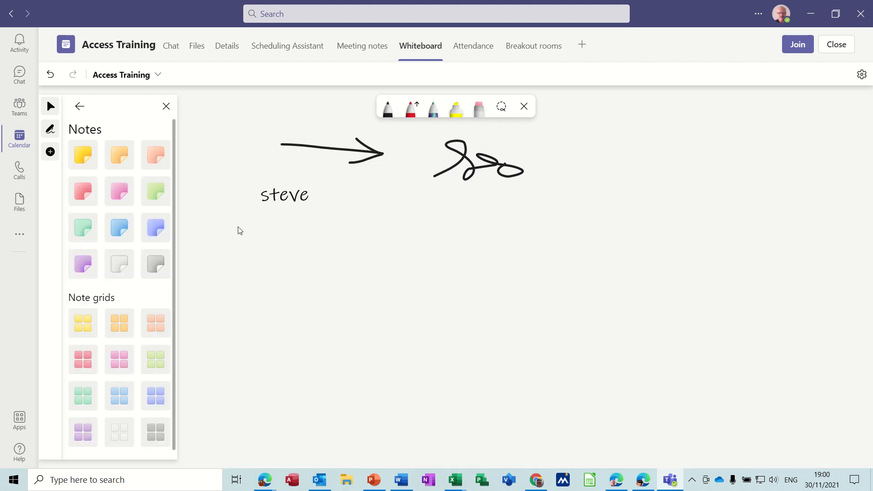
click(119, 191)
click(402, 230)
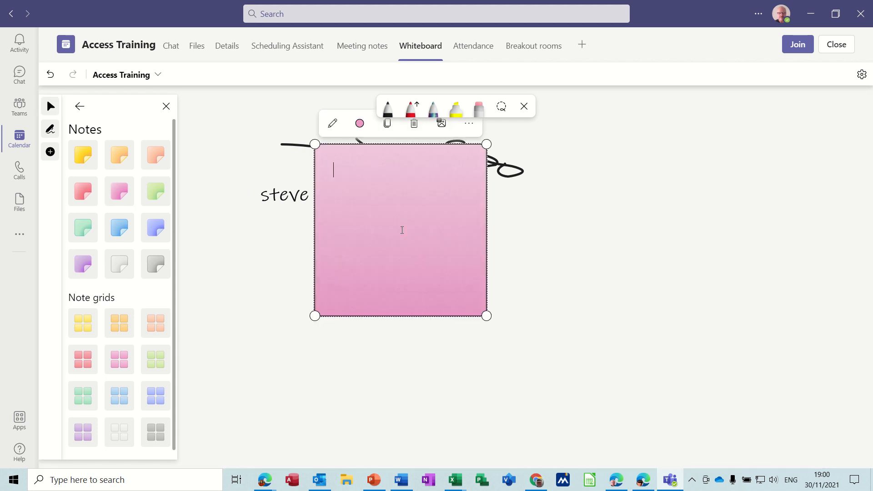
text(steve)
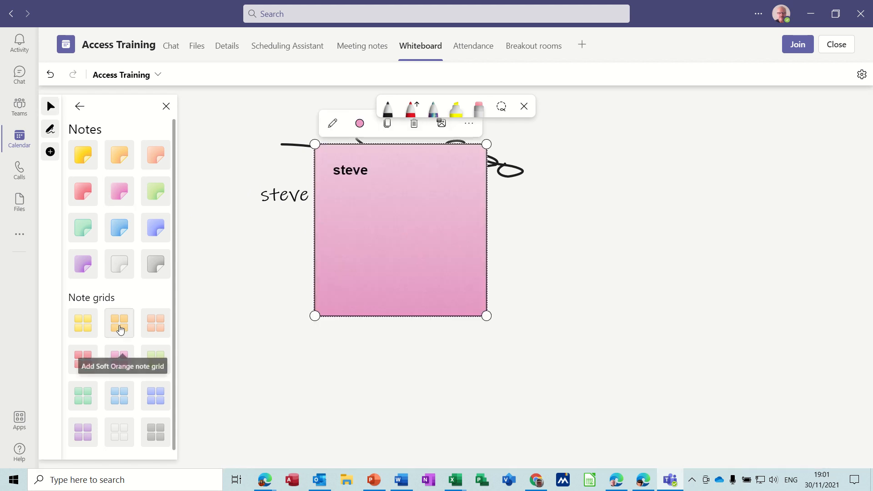
Add a Soft Orange note grid to the whiteboard and write the presenter's first name in its lower-left note.
click(120, 330)
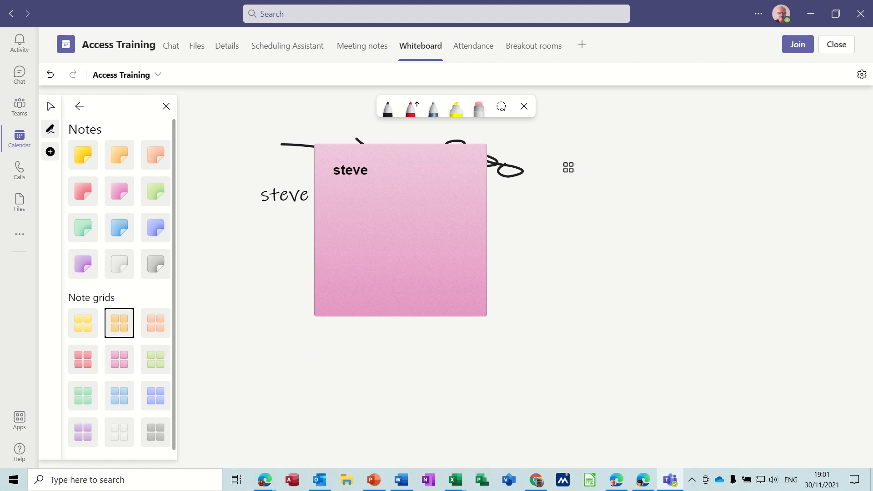
click(558, 152)
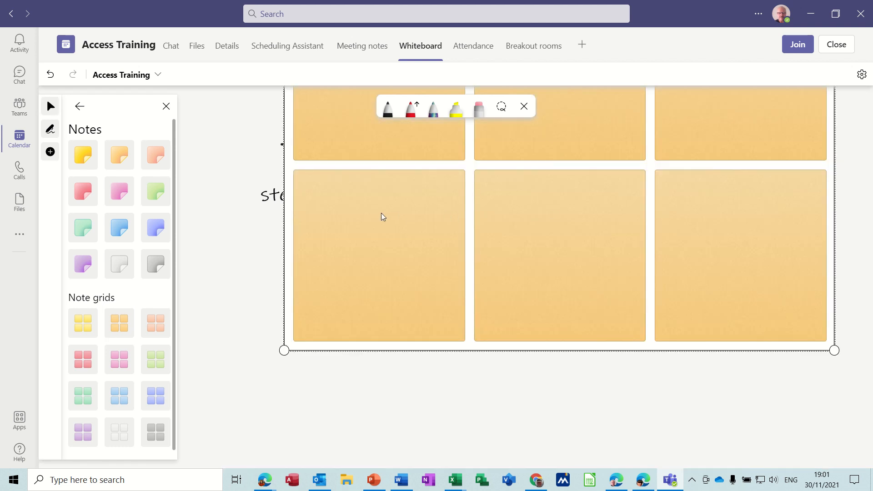
click(364, 207)
click(363, 203)
text(st)
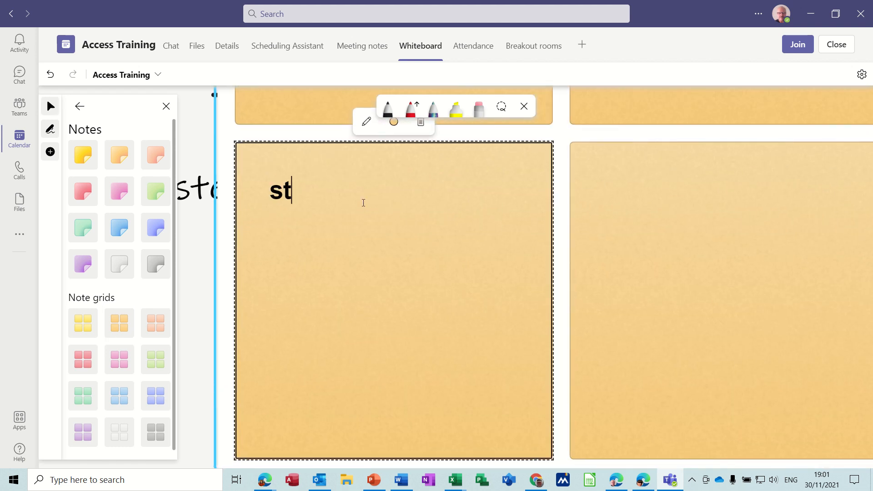
text(eve)
click(193, 267)
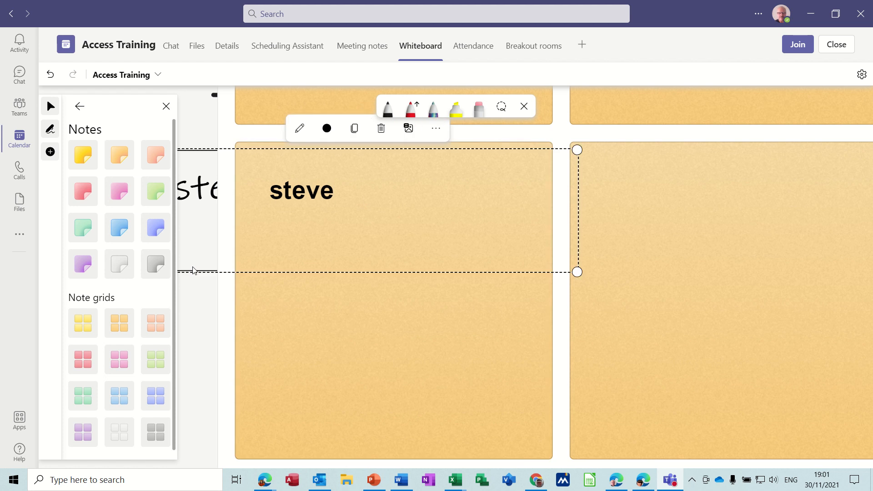
Check the meeting's attendance information and create 3 breakout rooms for the meeting.
click(211, 312)
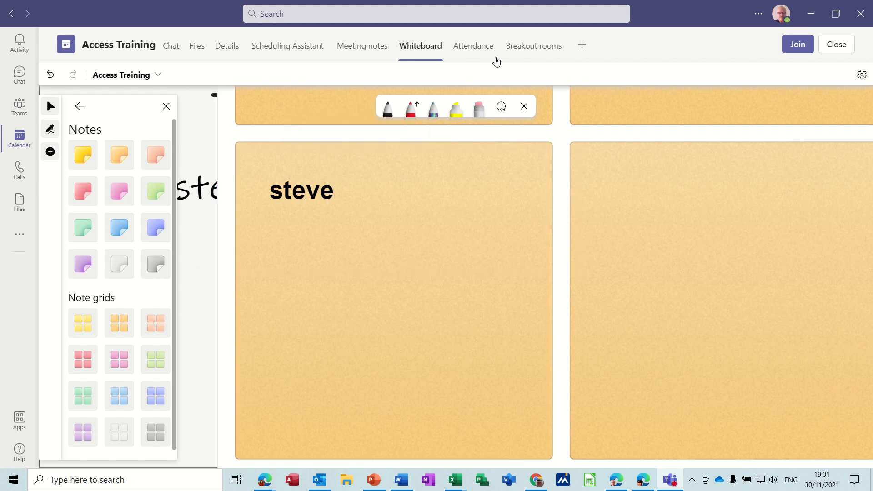
click(482, 48)
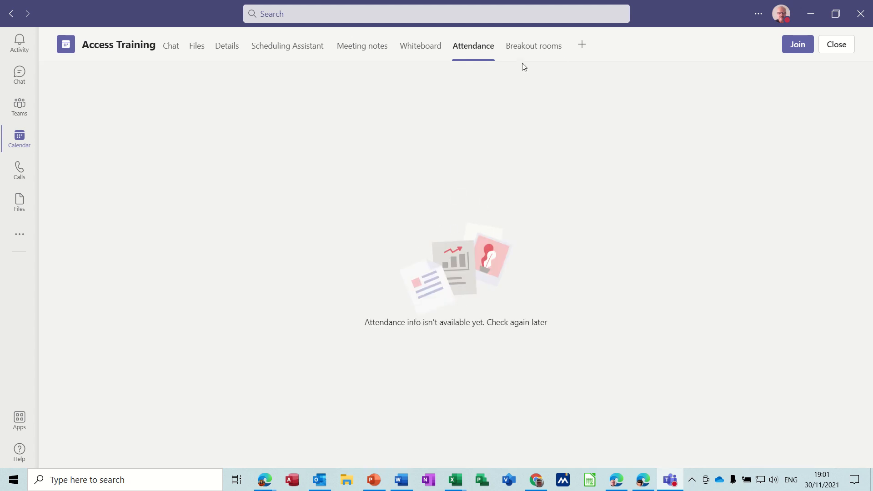
click(532, 50)
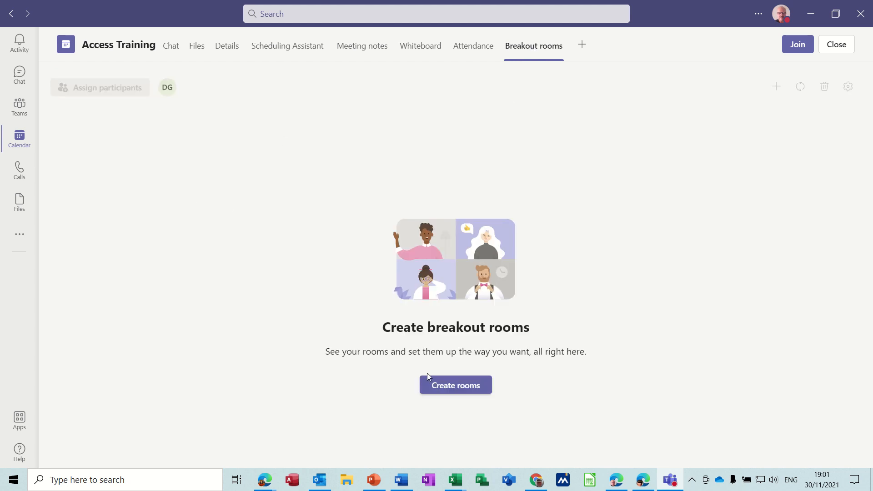
click(454, 384)
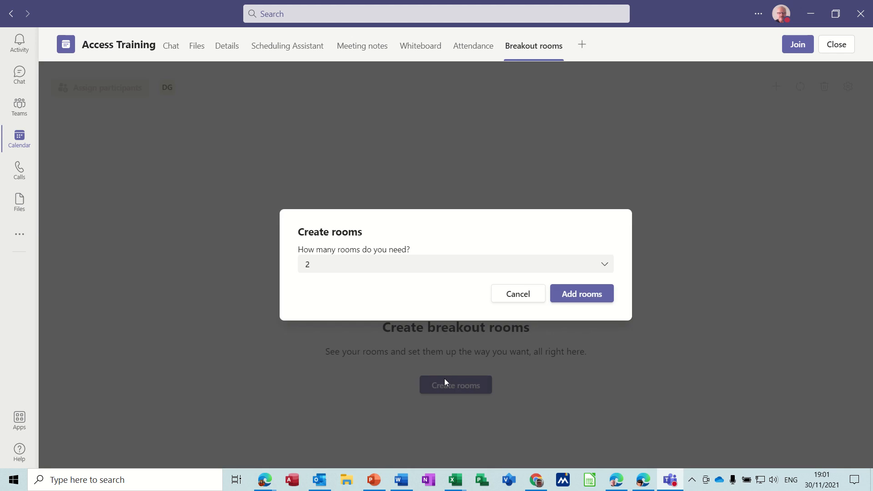
click(318, 268)
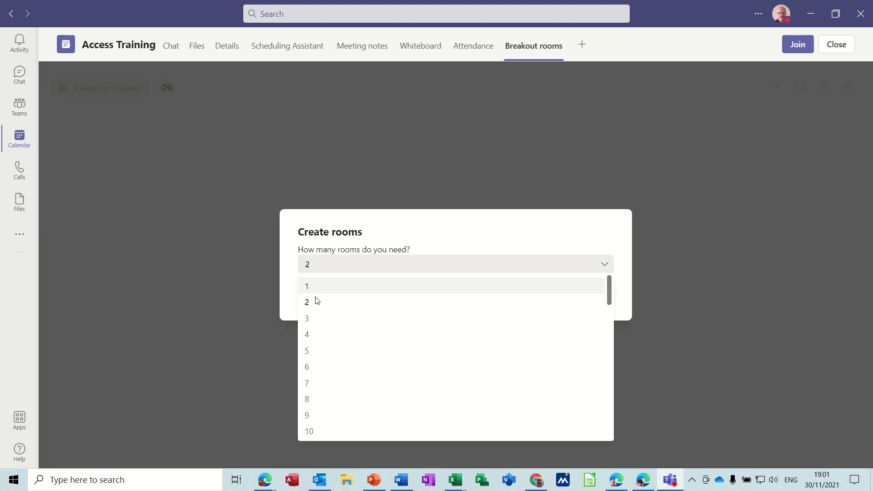
click(313, 319)
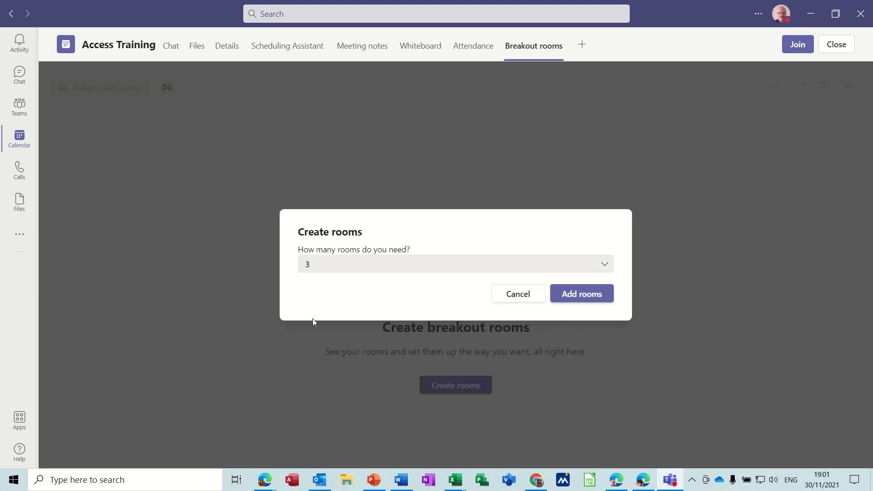
click(568, 299)
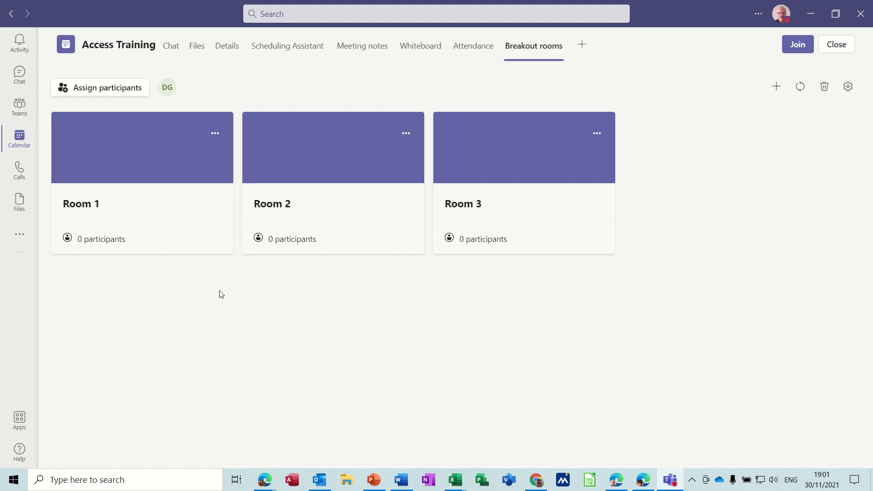
Rename the breakout room Room 1 as Design.
click(214, 134)
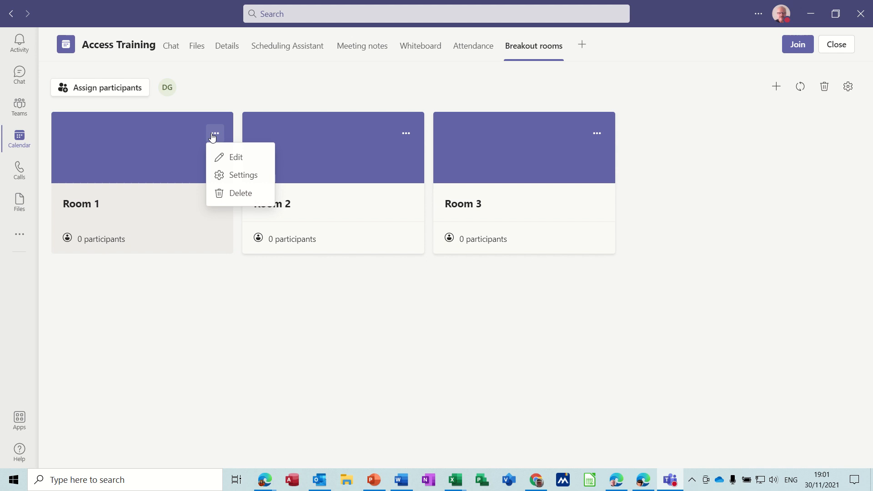
click(229, 158)
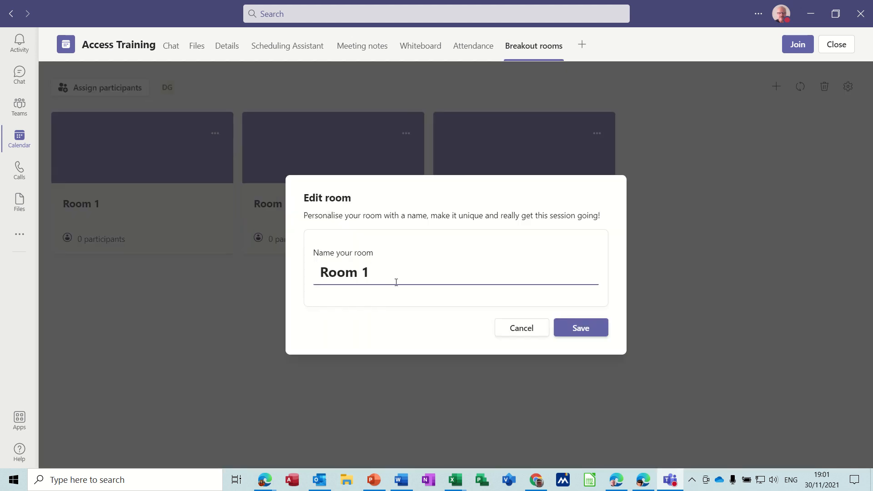
drag(393, 274, 322, 272)
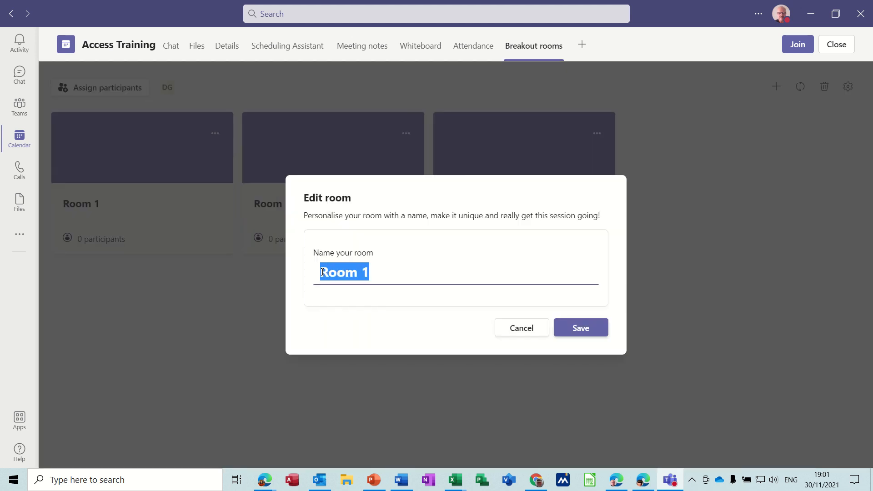
text(Design)
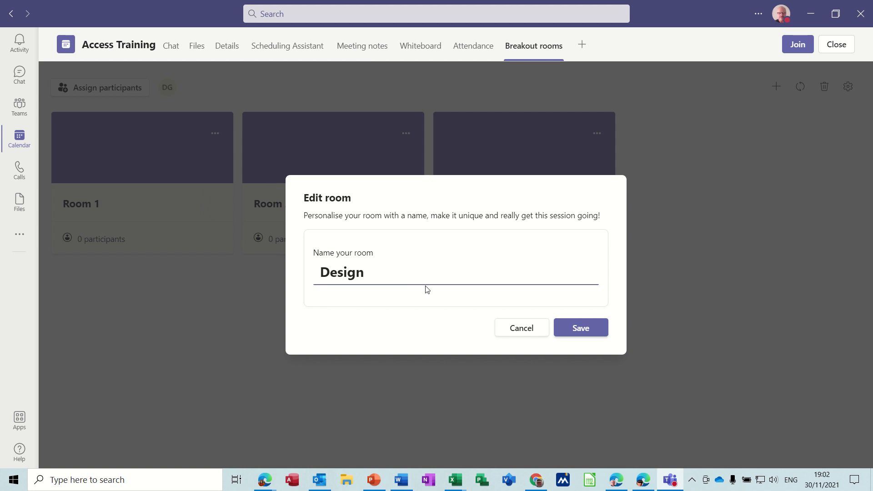
click(566, 326)
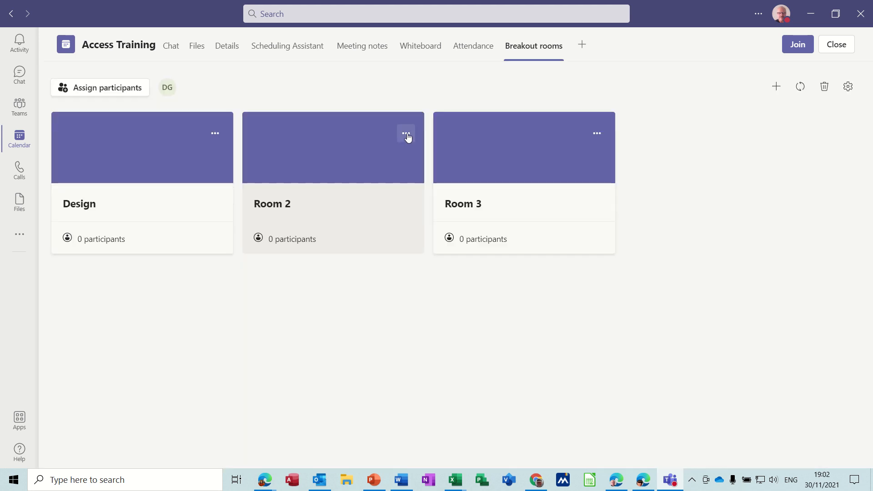
Rename the breakout room Room 2 as Development.
click(406, 134)
click(409, 156)
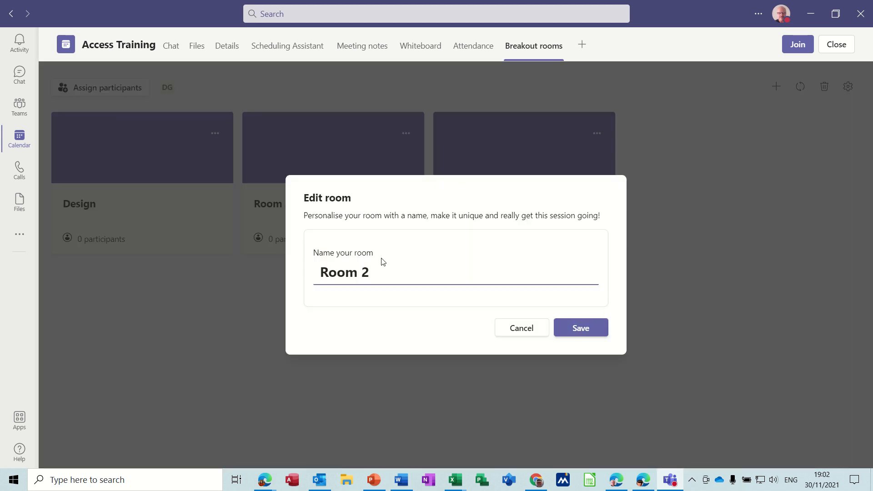
drag(373, 272, 322, 270)
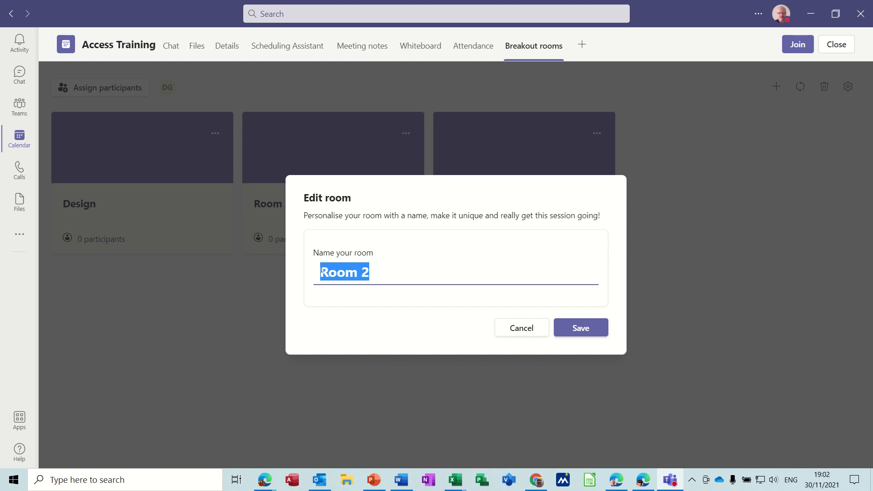
text(Develop)
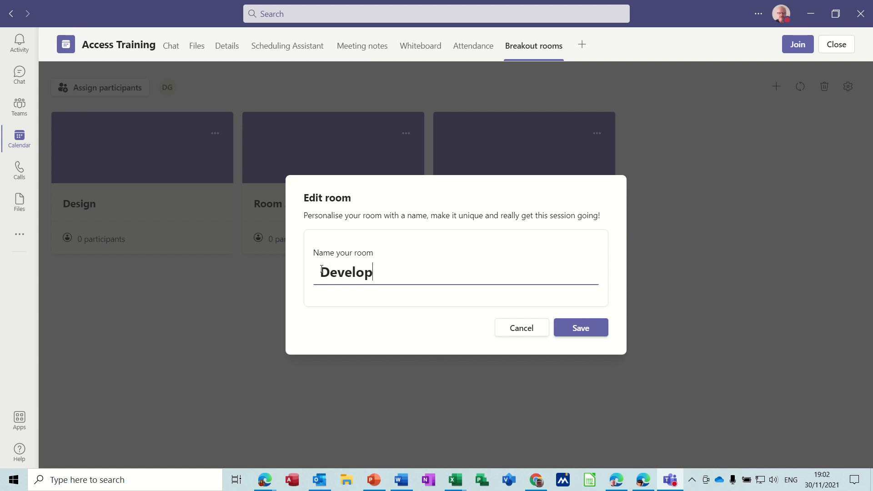
text(ment)
click(559, 326)
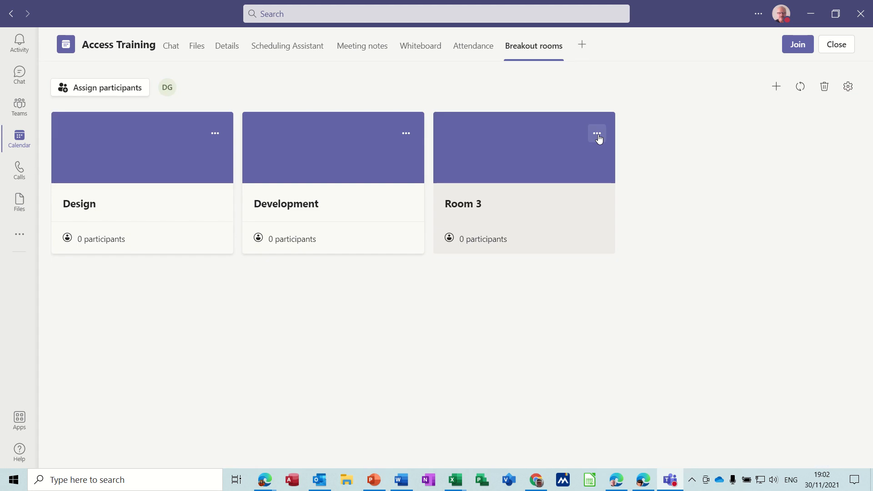
Rename the breakout room Room 3 as Training.
click(597, 134)
click(608, 155)
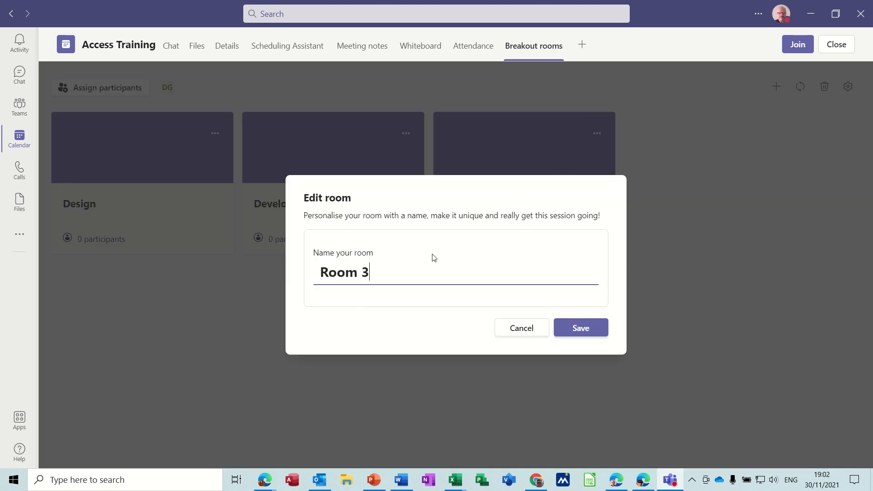
drag(372, 272, 309, 278)
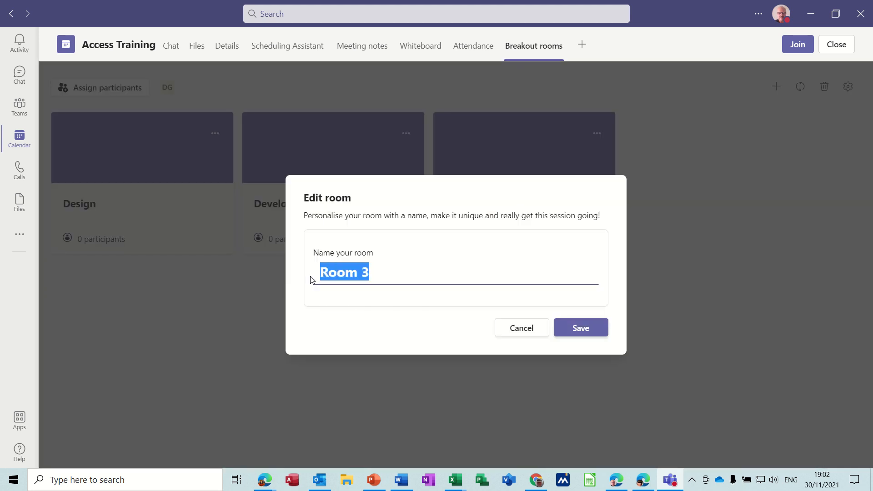
text(Training)
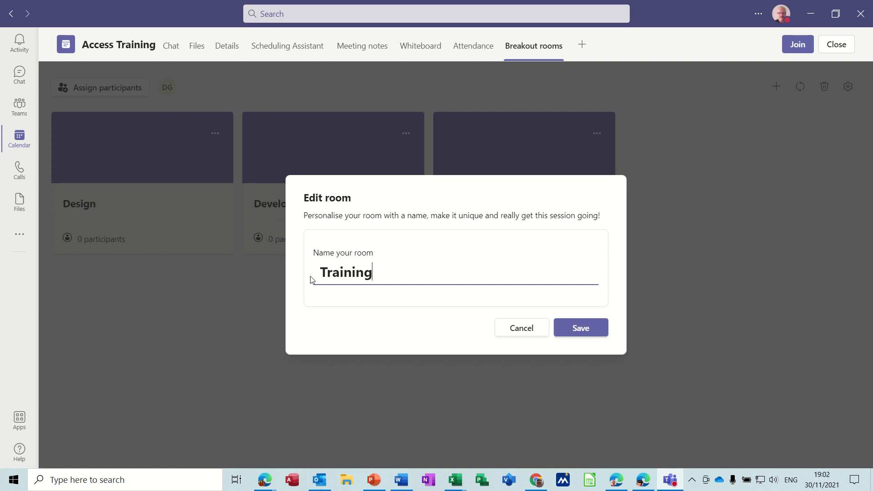
click(564, 330)
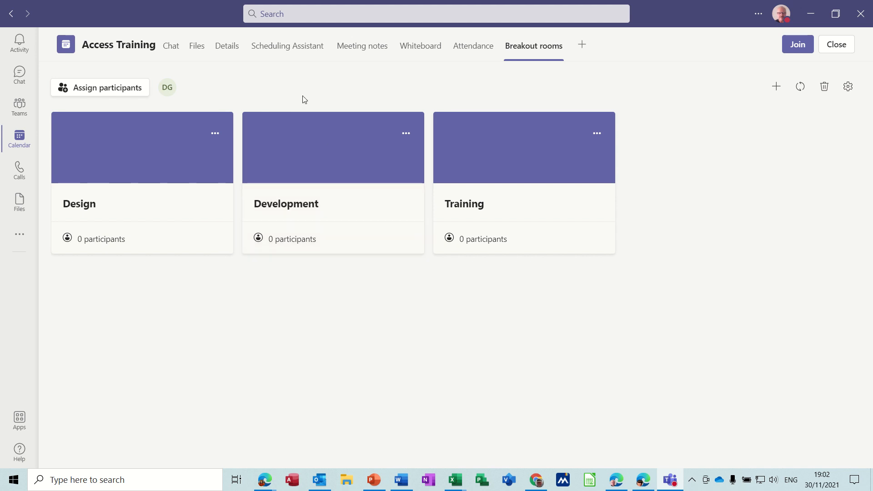
Manually assign the invited participant to the Design breakout room.
click(115, 90)
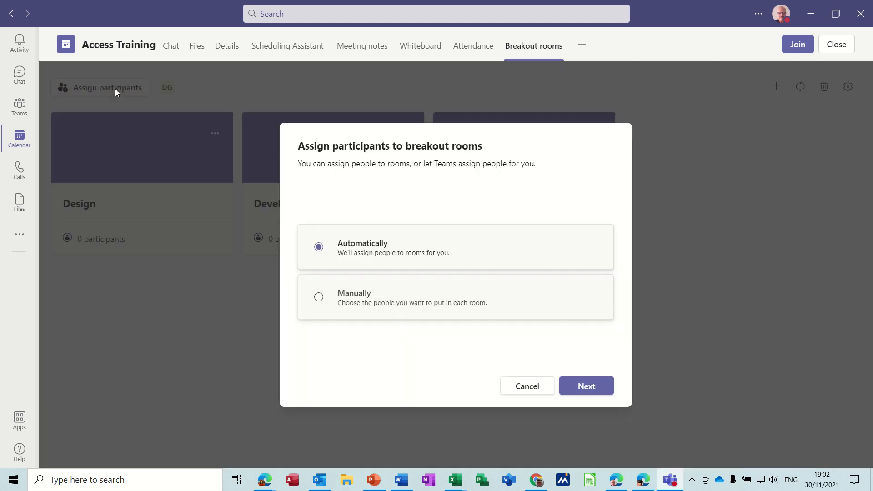
click(318, 297)
click(573, 386)
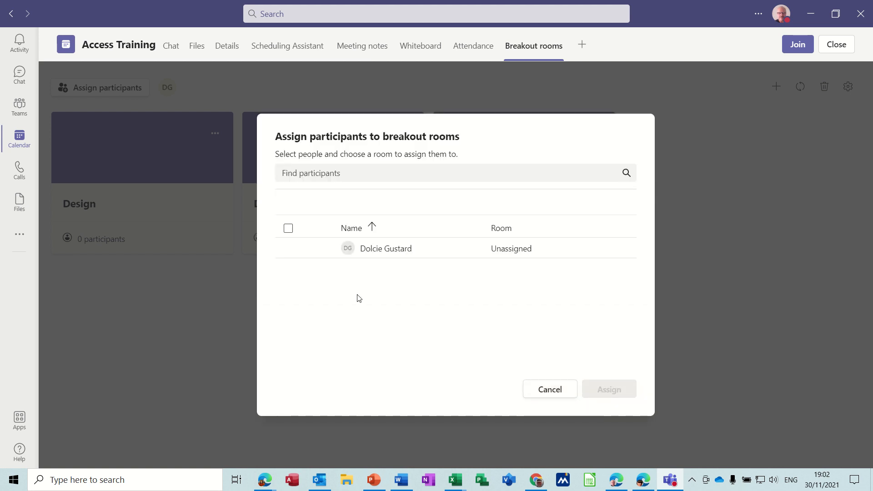
click(289, 250)
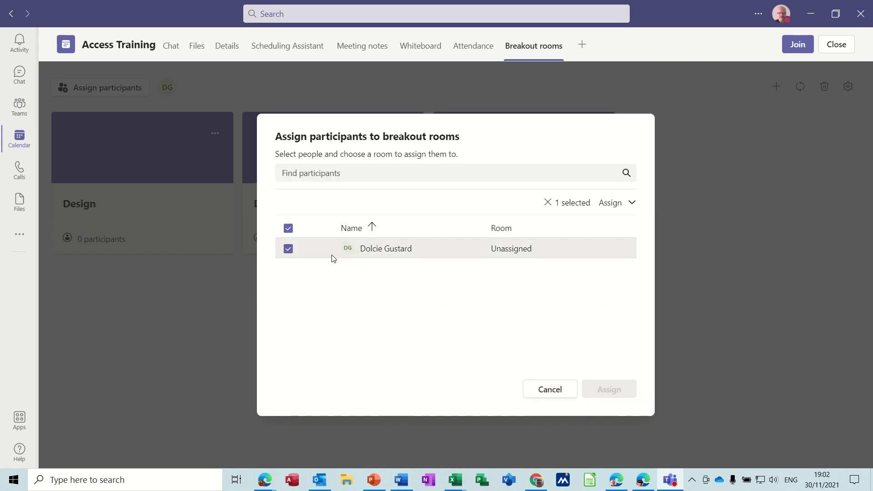
click(631, 203)
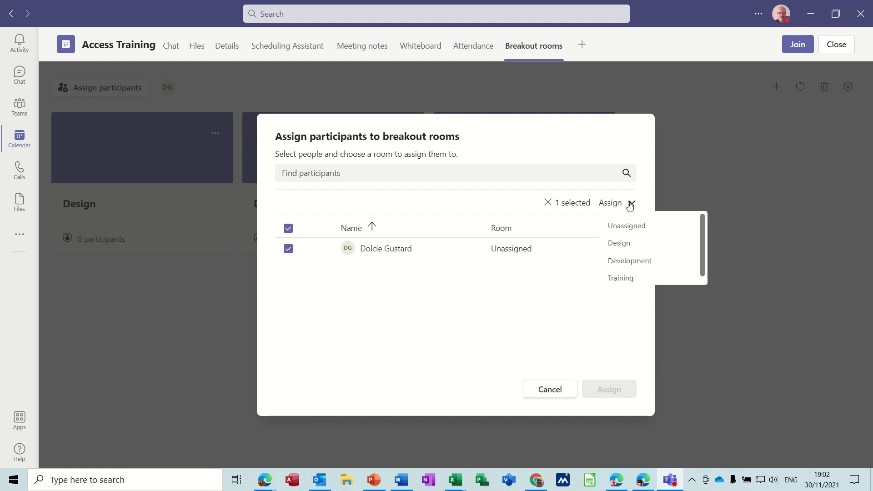
click(624, 251)
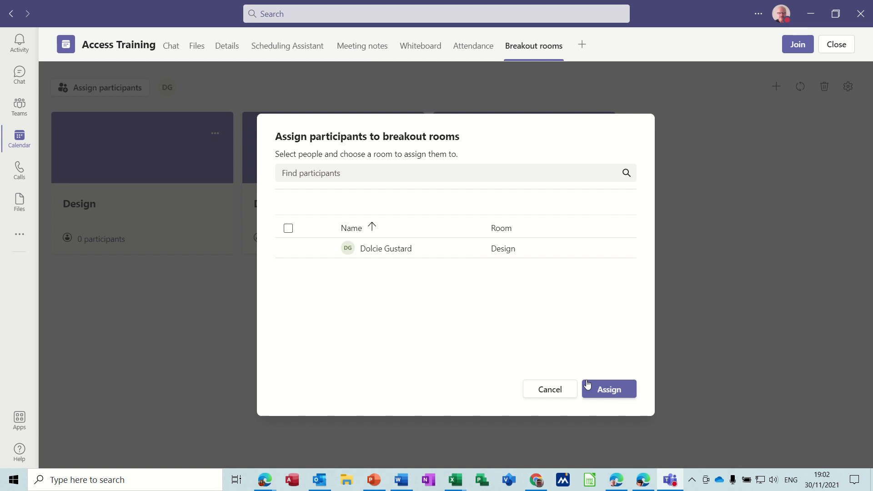
click(597, 390)
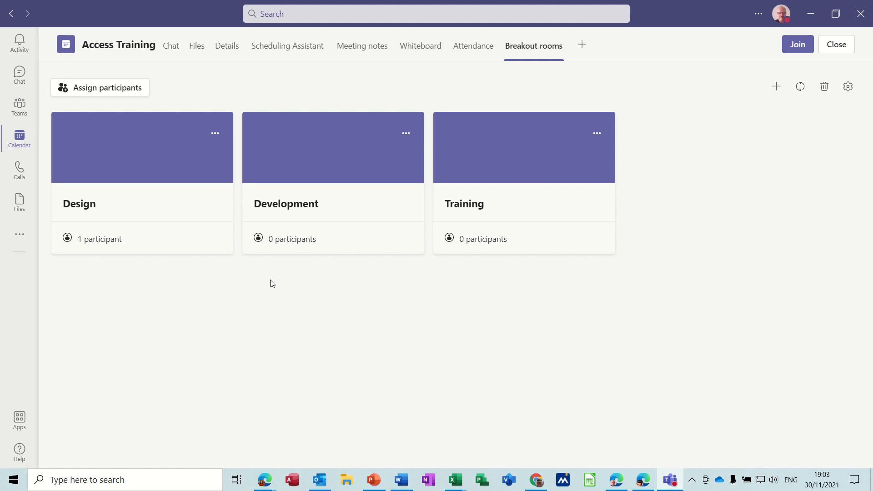
Add the Q&A app to the meeting with organizers allowed to moderate attendee conversations.
click(583, 47)
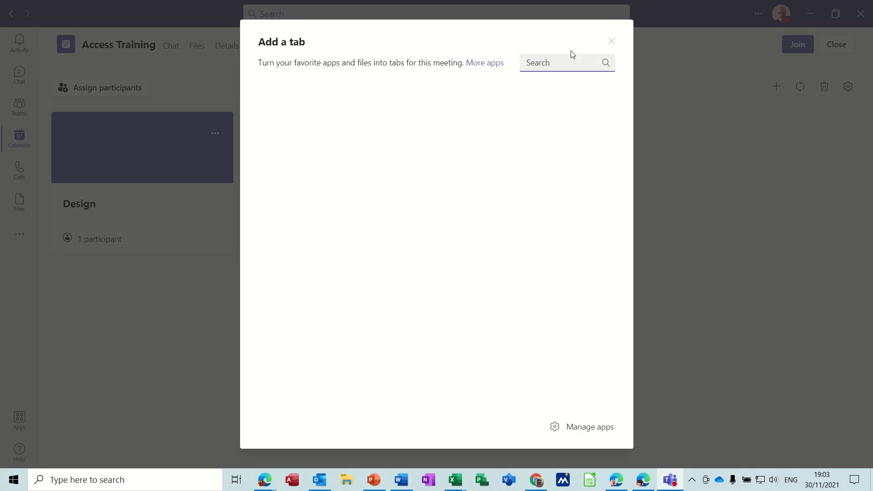
text(q)
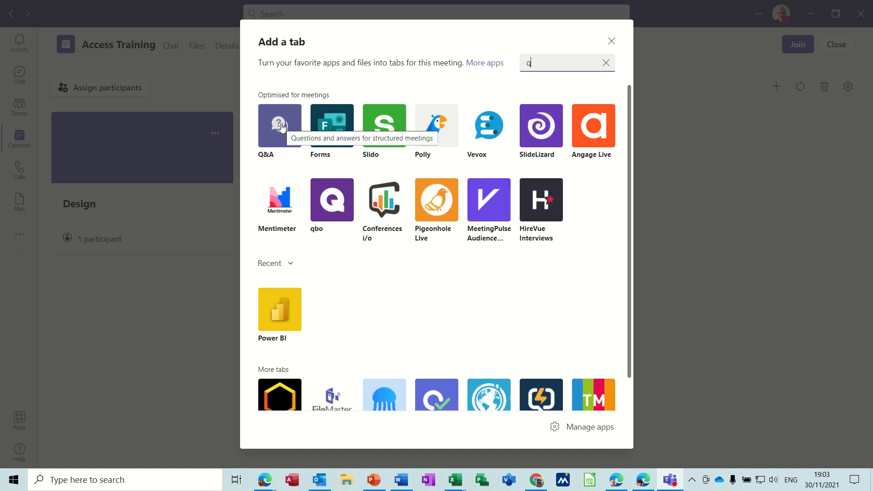
click(282, 126)
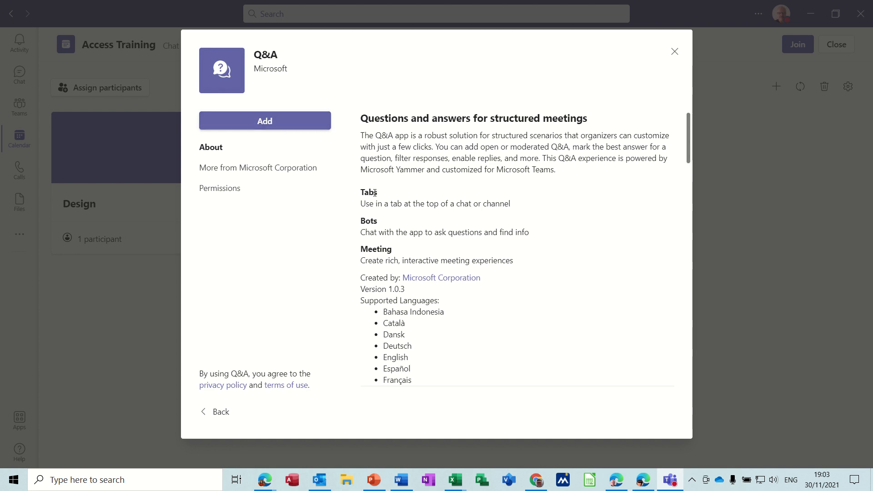
click(262, 122)
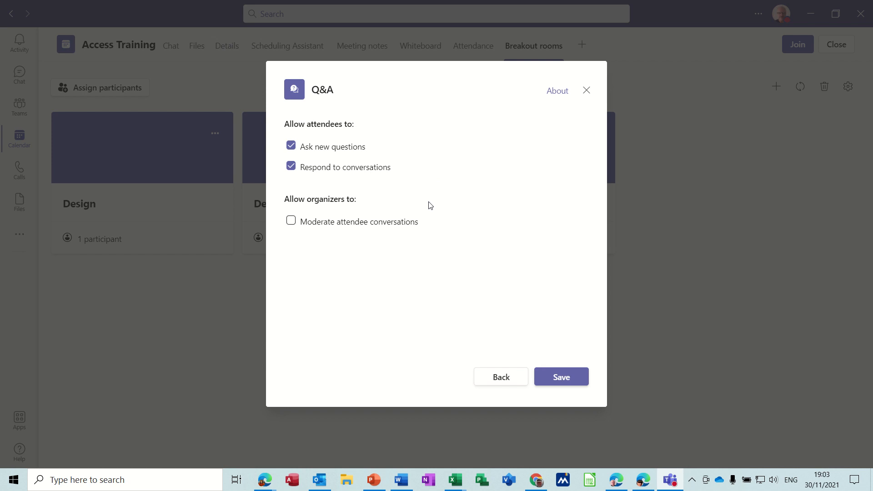
click(291, 223)
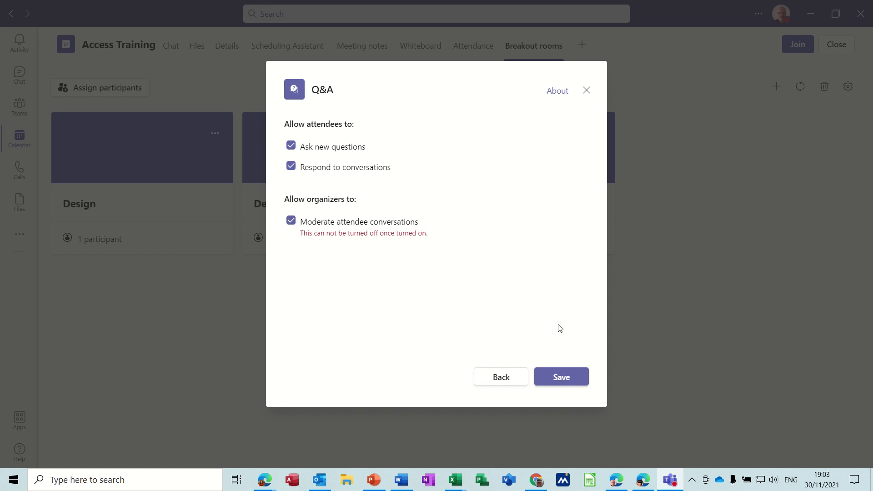
click(565, 379)
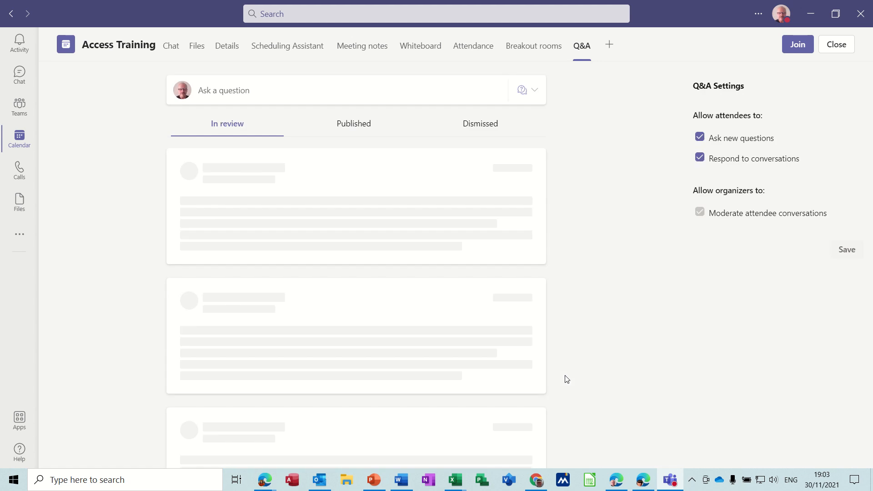
Post the question "How many people want lunch?" in the meeting's Q&A.
click(239, 91)
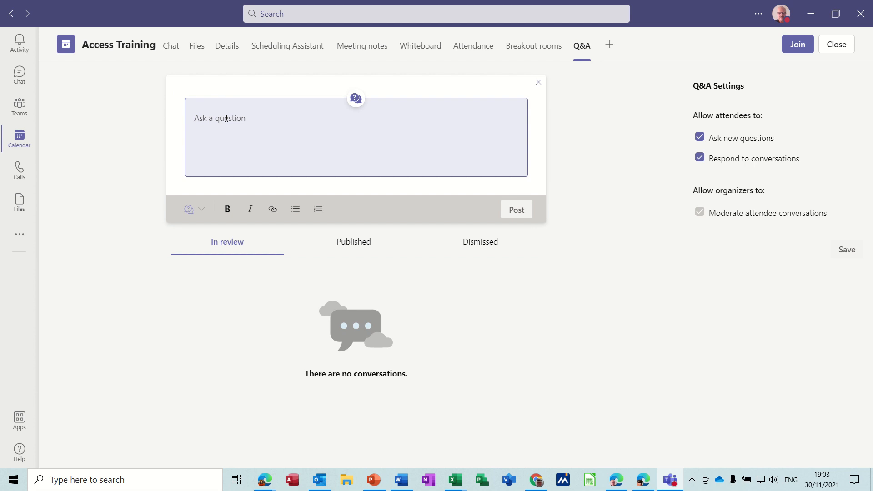
text(Ho)
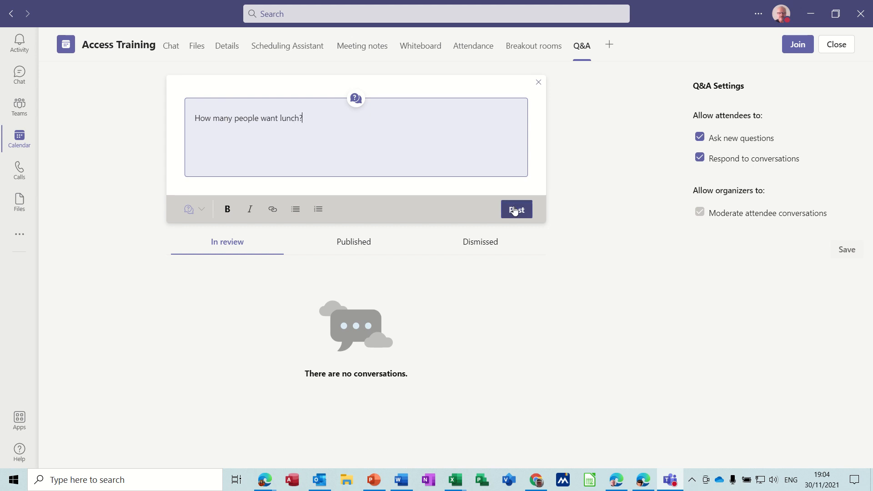
click(517, 210)
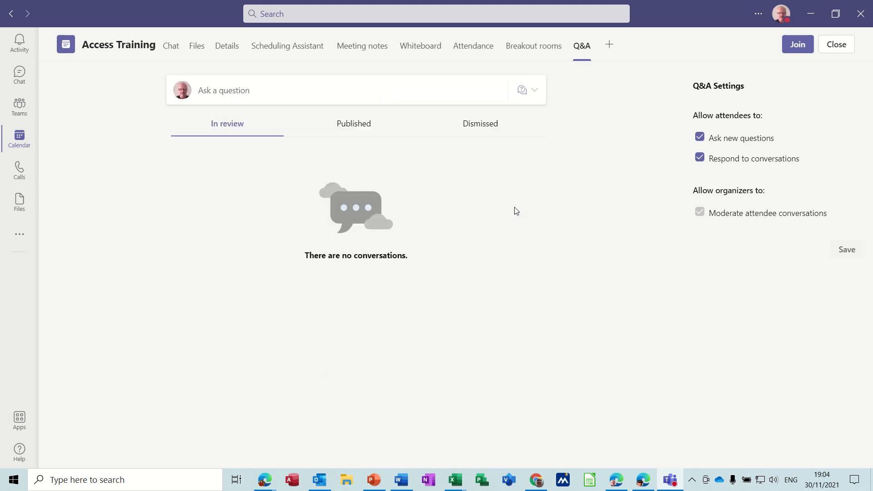
Like the published question "How many people want lunch?" and pin its conversation in the Q&A.
click(354, 126)
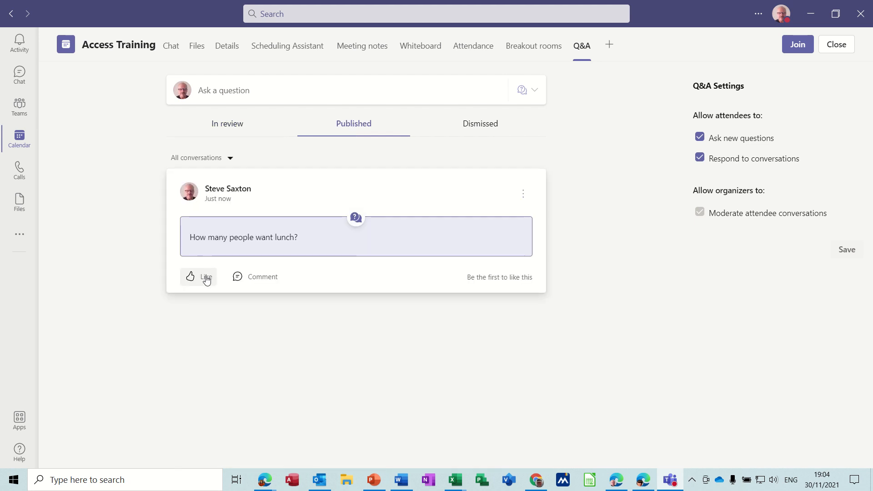
click(206, 279)
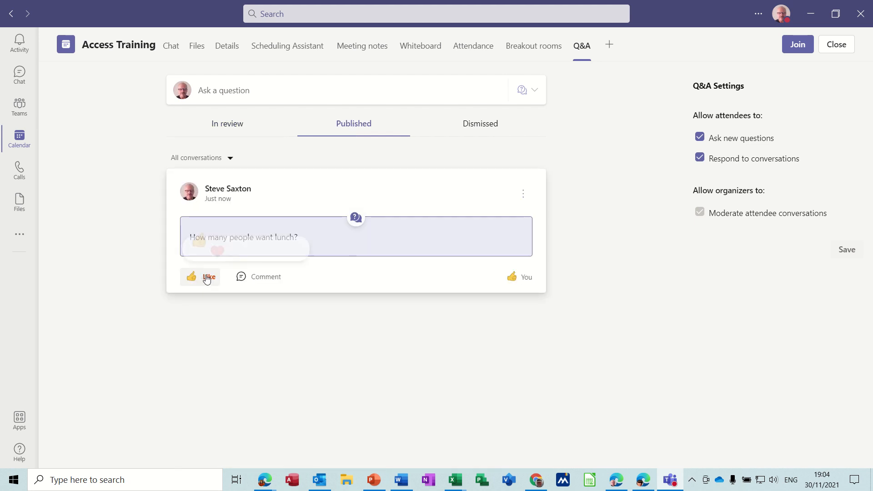
click(524, 197)
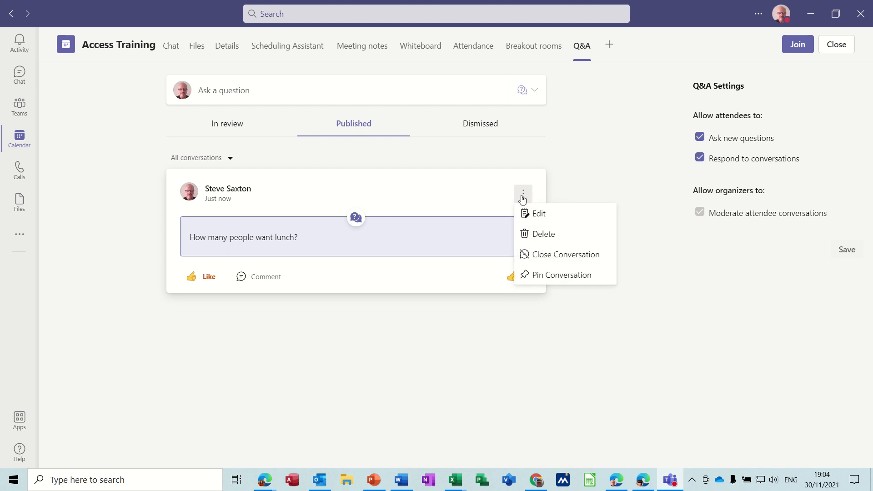
click(545, 276)
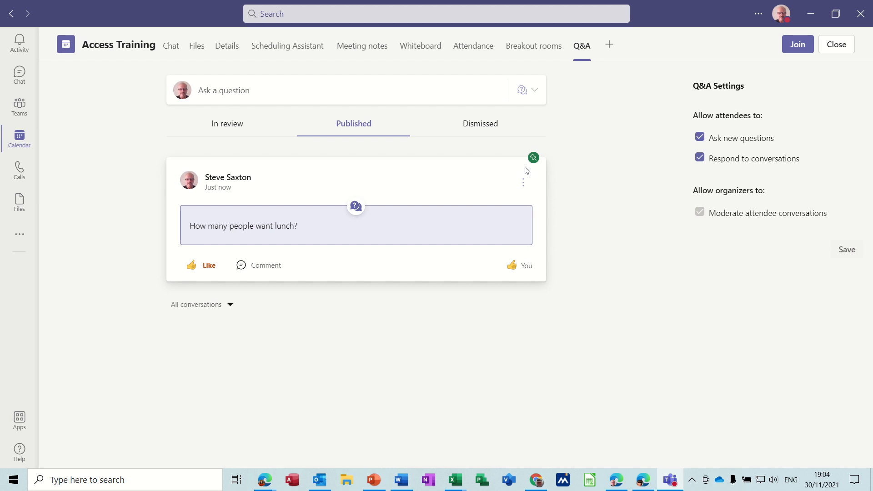
Check the dismissed and in-review Q&A lists, and filter the published conversations to All Questions.
click(480, 129)
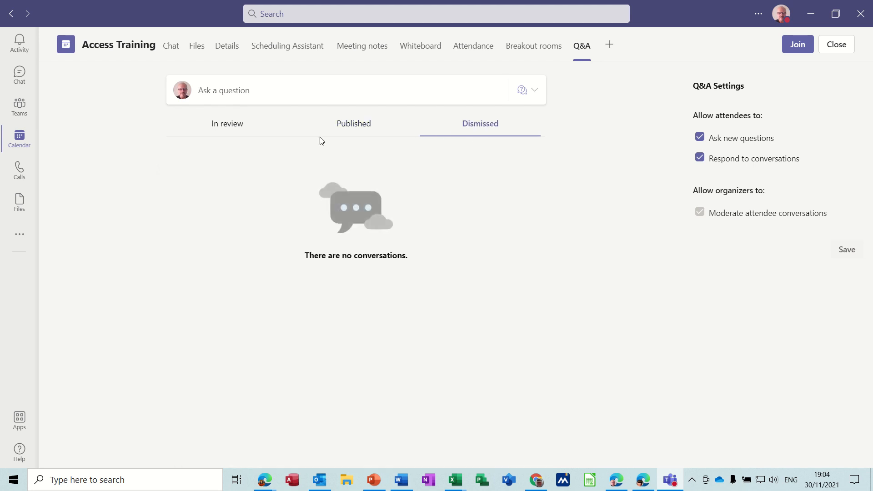
click(233, 123)
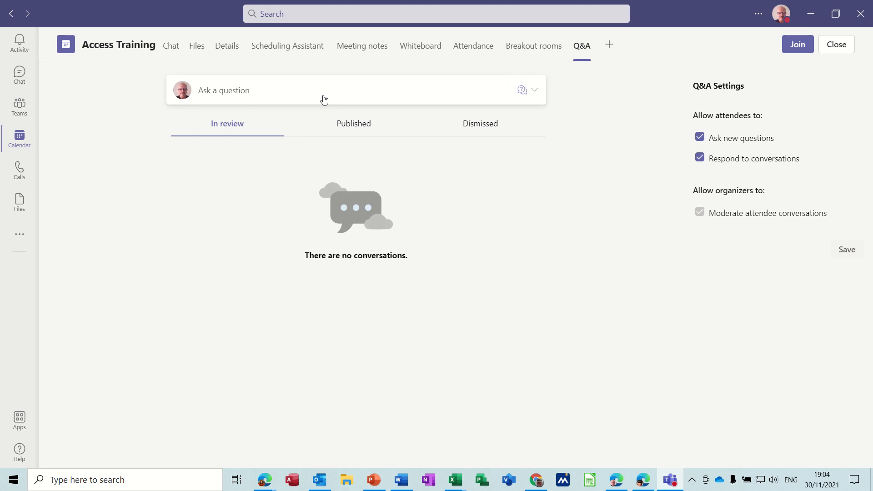
click(278, 95)
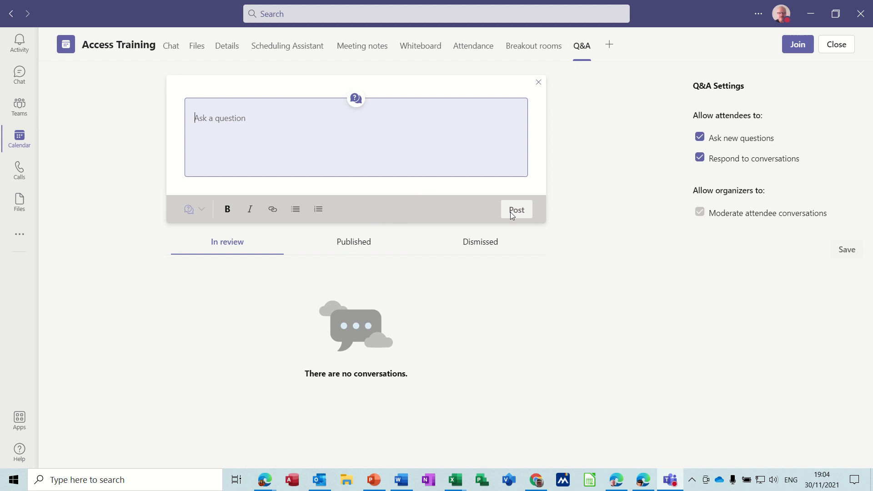
click(374, 246)
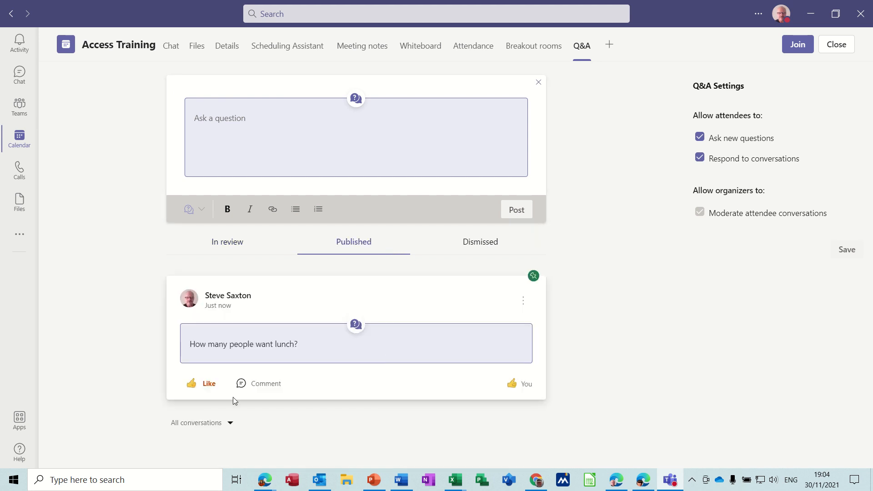
click(227, 423)
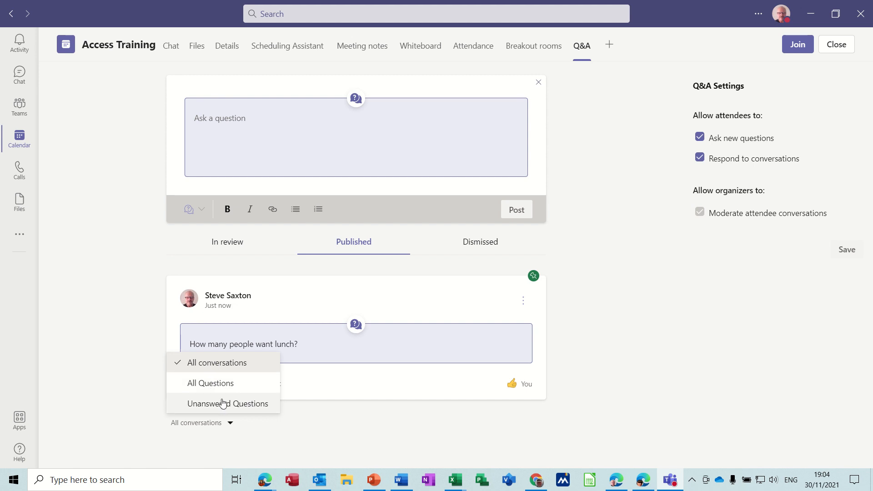
click(221, 384)
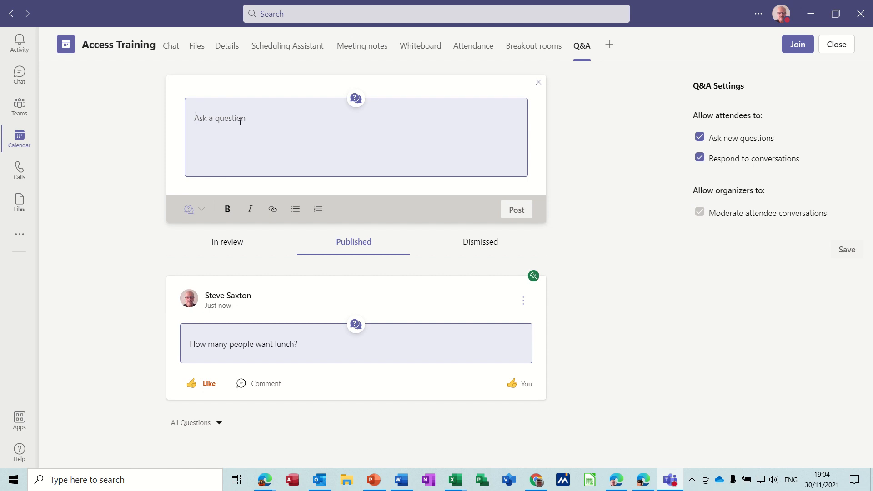
Post the question "Who moved the projector" in the meeting's Q&A and refresh the published list.
text(Who moved the projector)
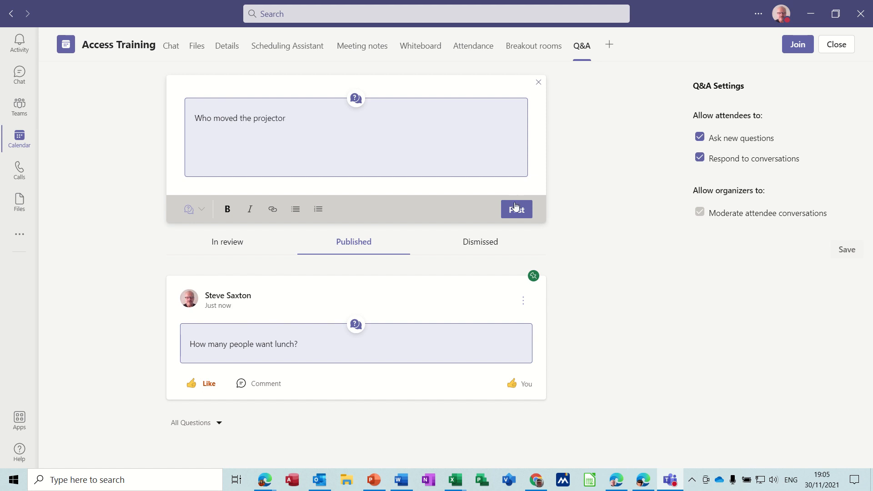
click(516, 207)
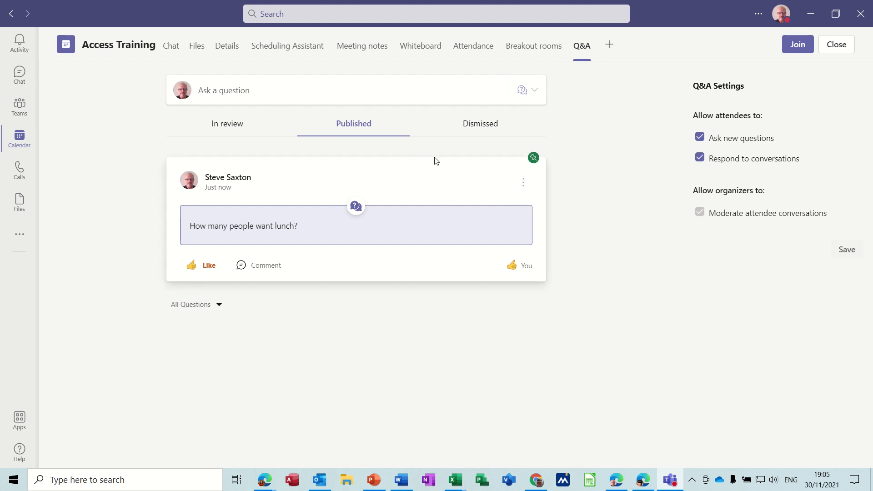
click(354, 125)
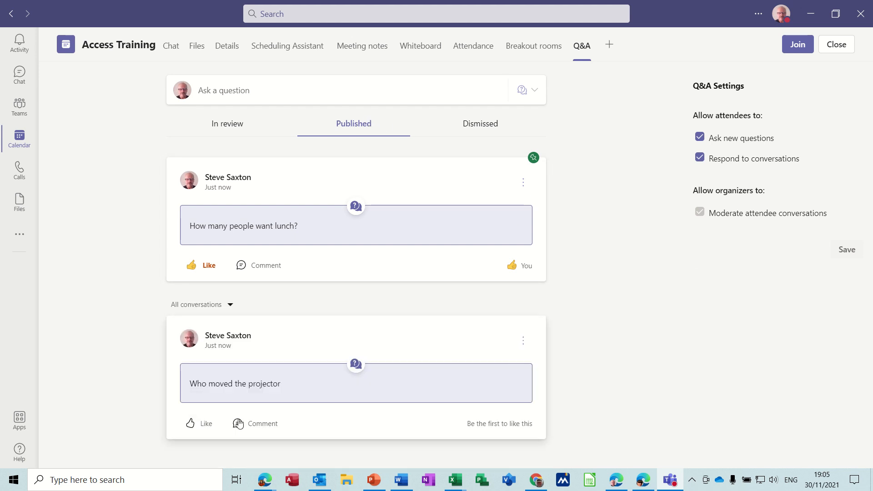
Post the comment "Me" on the question "How many people want lunch?".
click(252, 273)
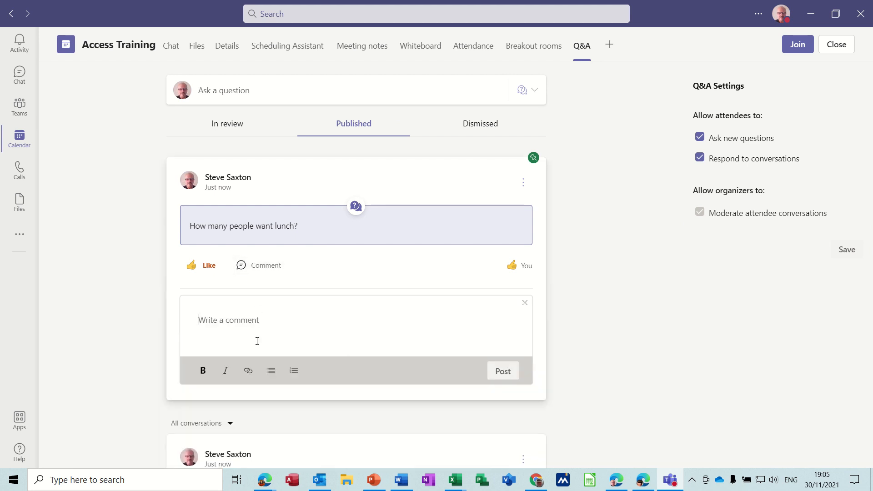
text(Me)
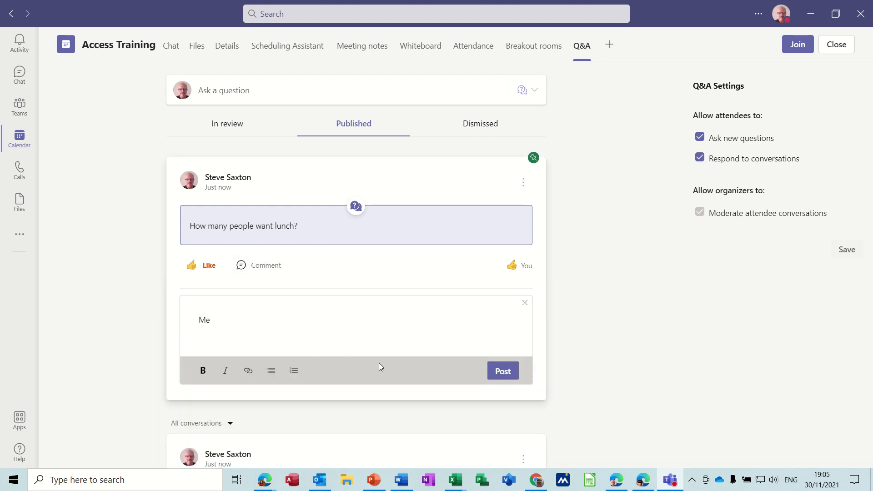
click(504, 371)
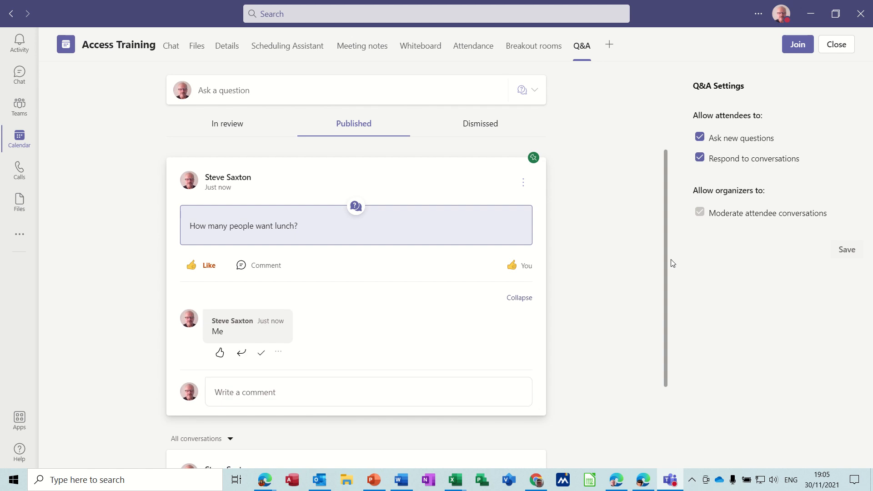
Post the response "me" to the question "Who moved the projector" and like that response.
drag(667, 257, 681, 354)
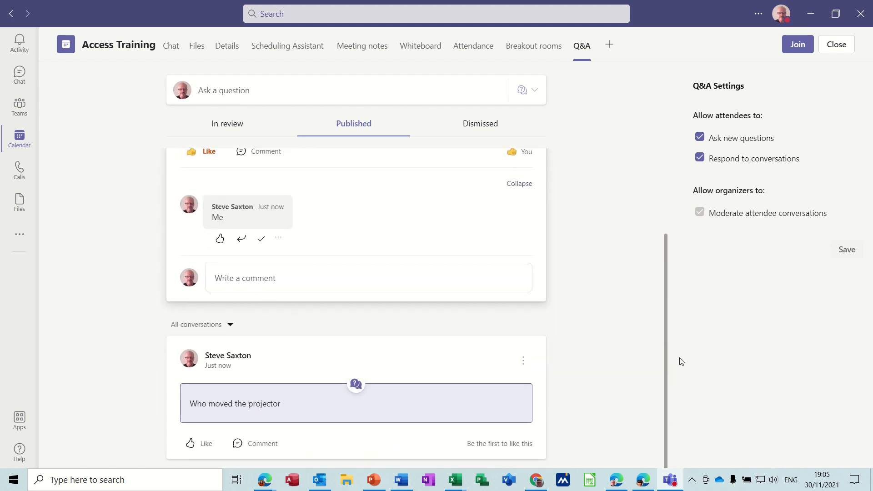
click(257, 444)
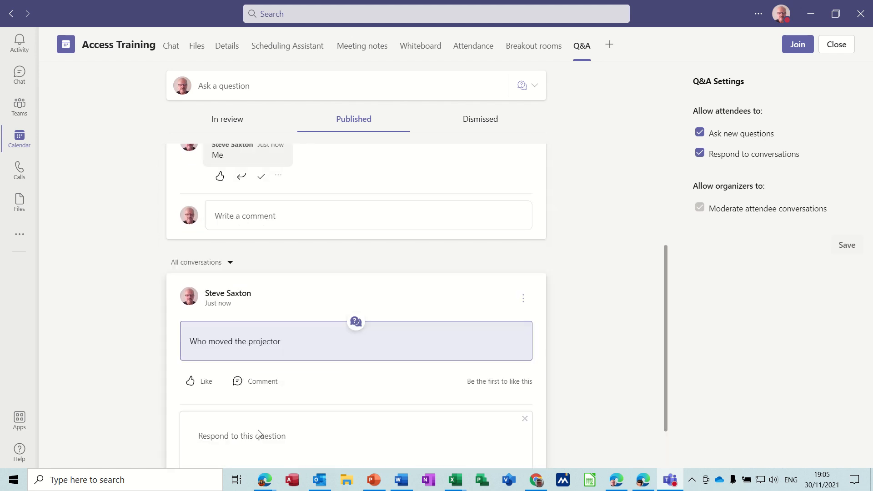
text(me)
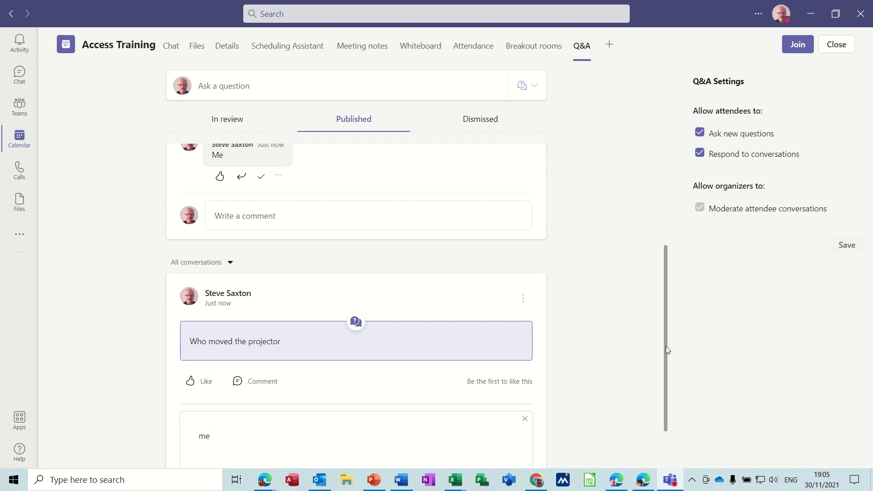
scroll(666, 345, down, 2)
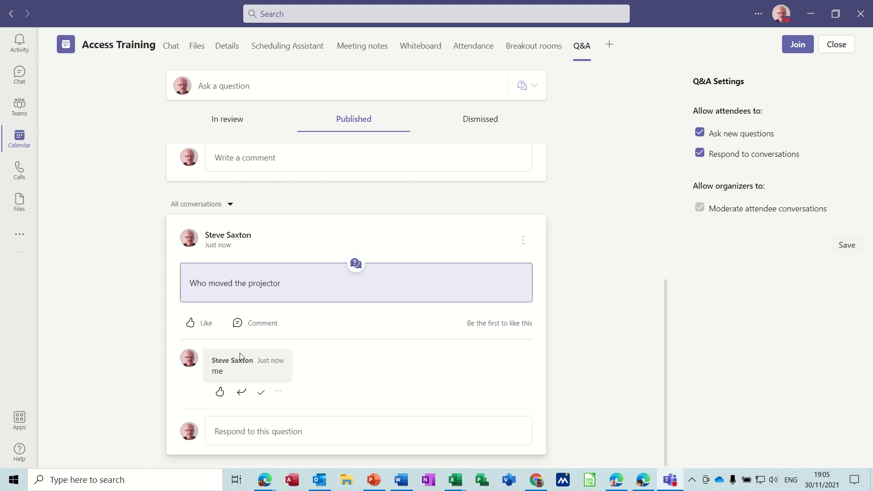
click(220, 392)
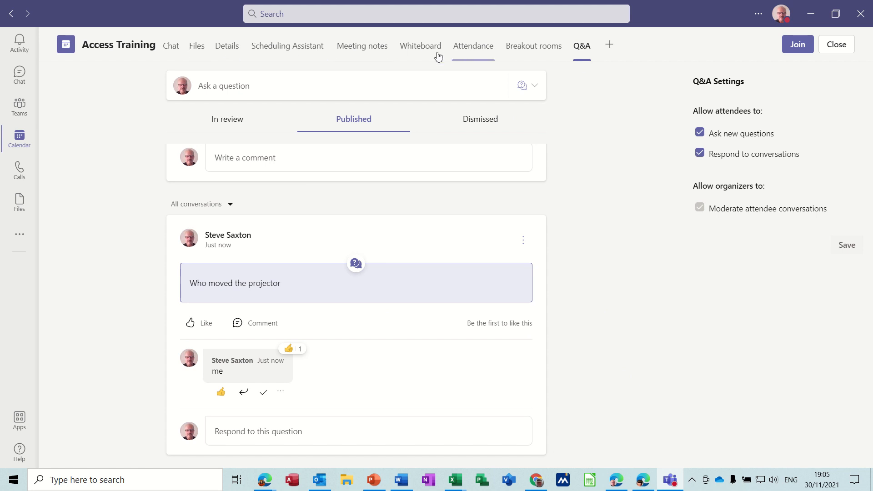
Close the meeting page and reopen the 21:30 Access Training meeting from the calendar.
click(832, 47)
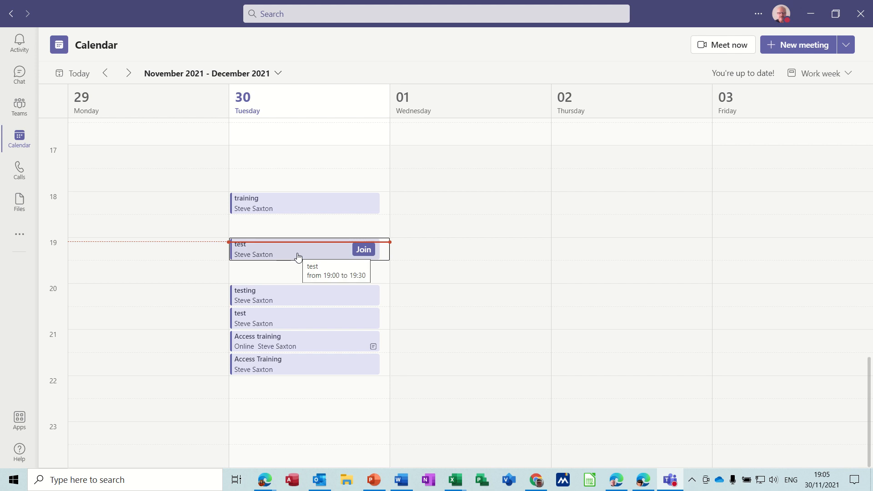
click(279, 370)
double_click(279, 369)
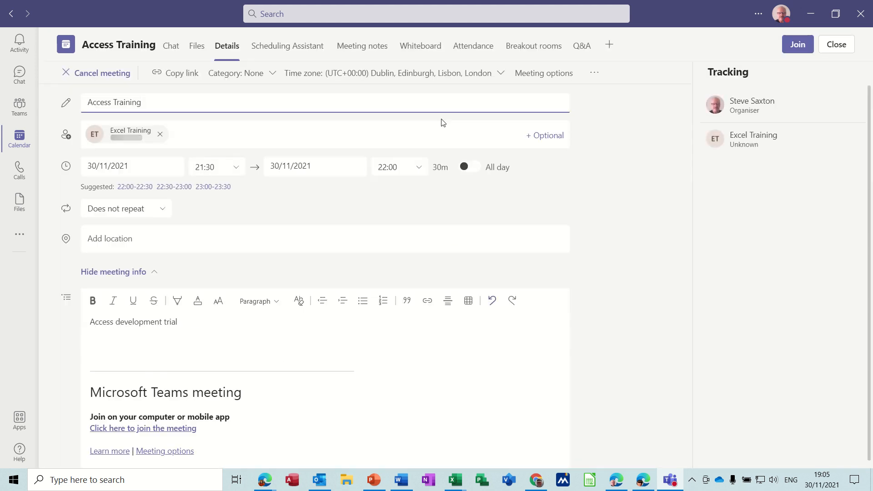
Review the meeting's files, chat, meeting notes, whiteboard, breakout rooms and Q&A prepared in advance.
click(196, 50)
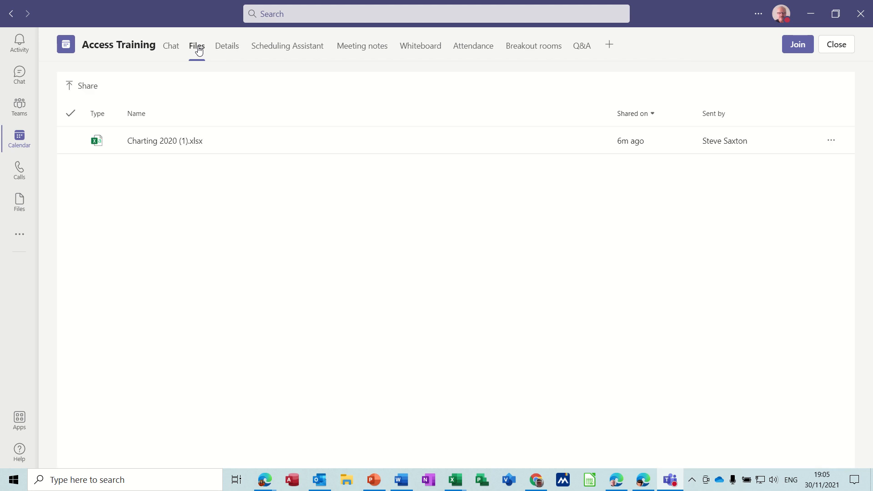
click(173, 52)
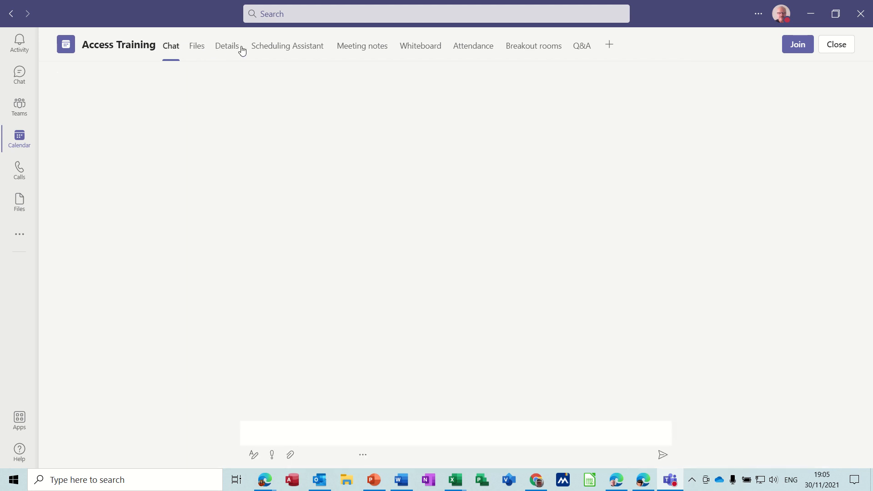
click(357, 50)
click(410, 50)
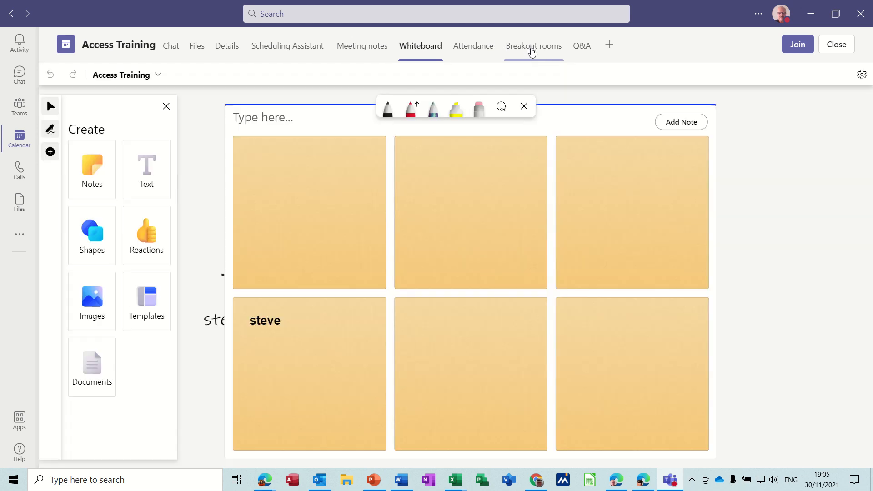
click(532, 52)
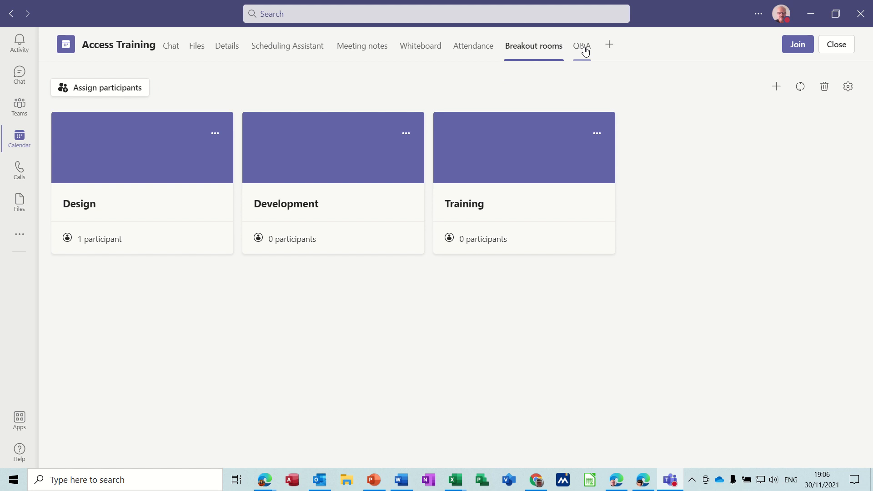
click(586, 52)
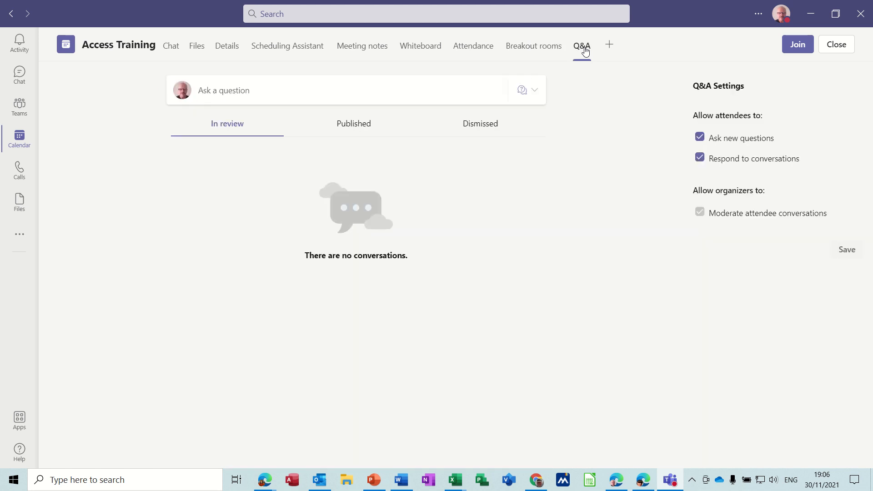
Join the Access Training meeting with computer audio on and the camera off.
click(798, 45)
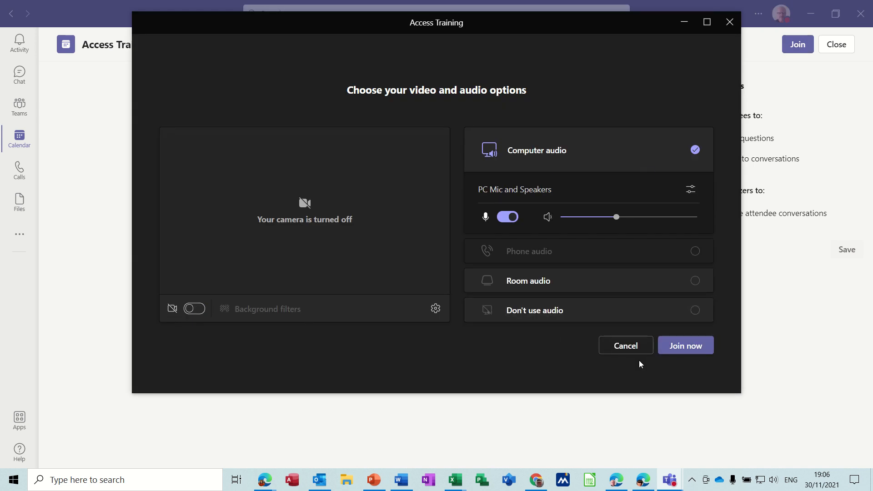
click(676, 351)
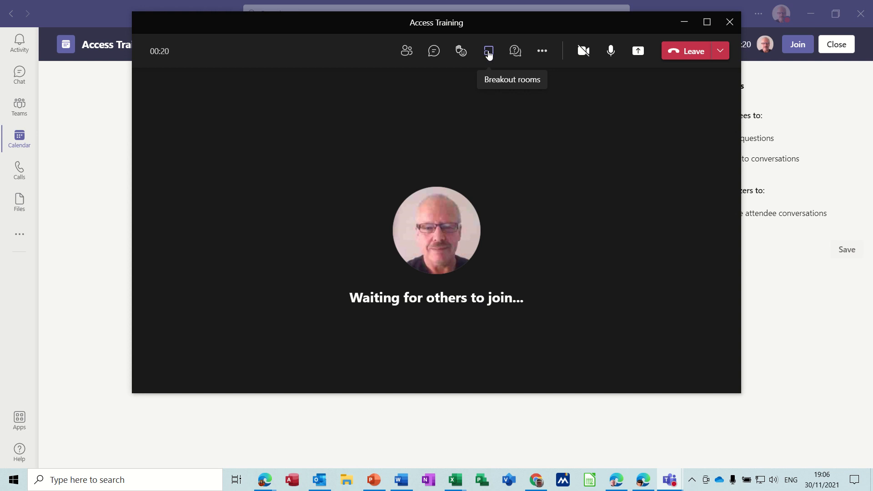
Examine the prepared breakout rooms, published Q&A questions and meeting chat from inside the running meeting.
click(488, 53)
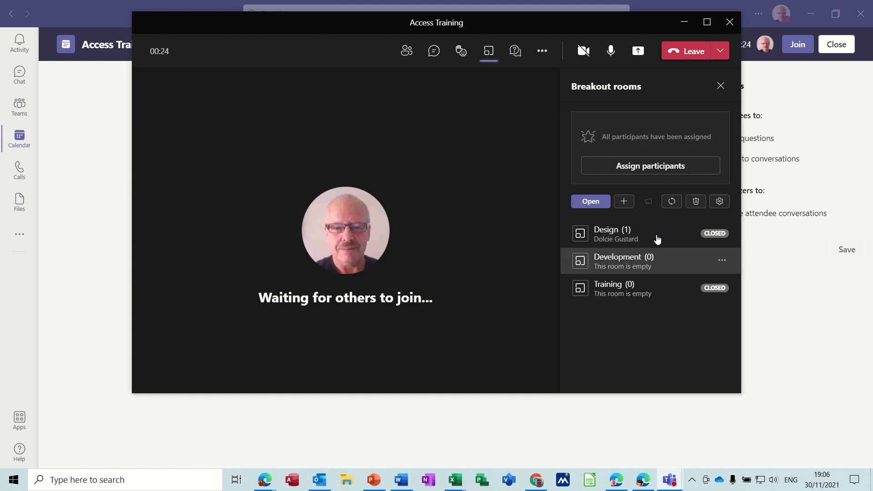
mouse_move(701, 236)
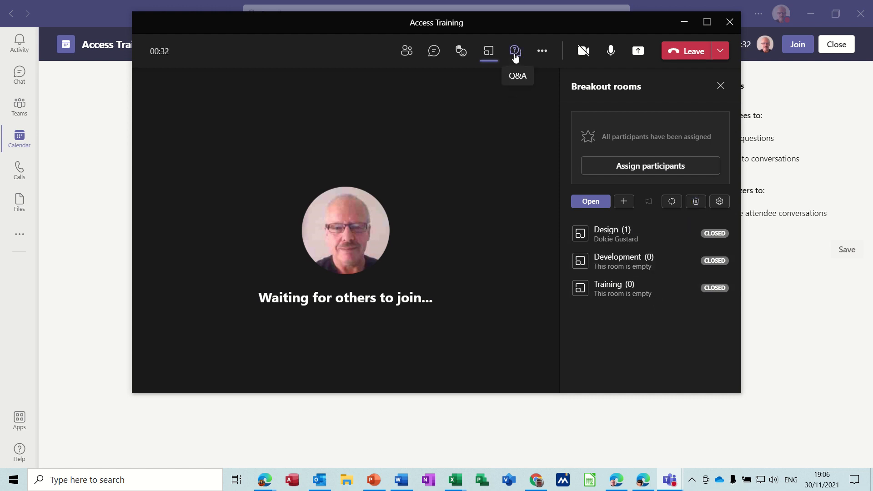
click(516, 53)
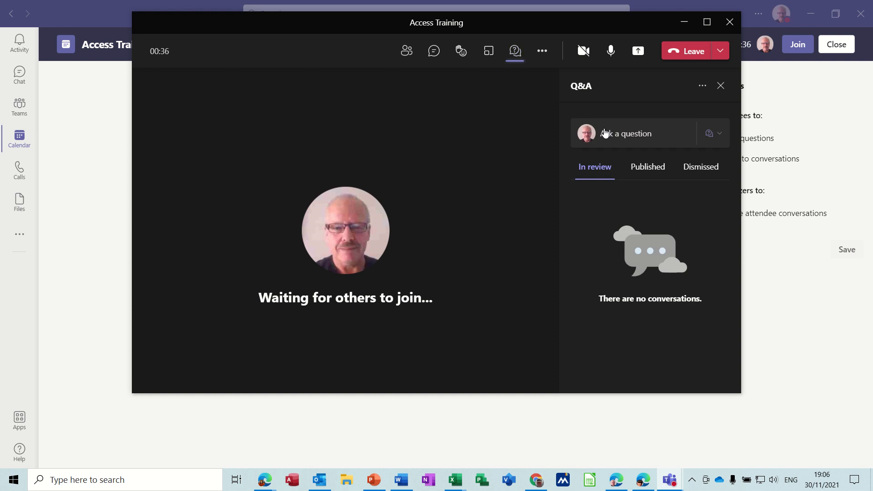
click(645, 169)
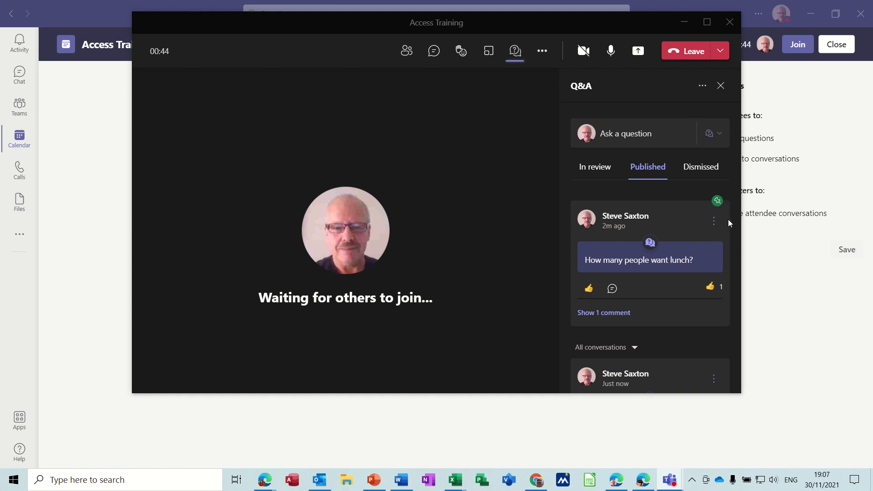
drag(727, 221, 727, 193)
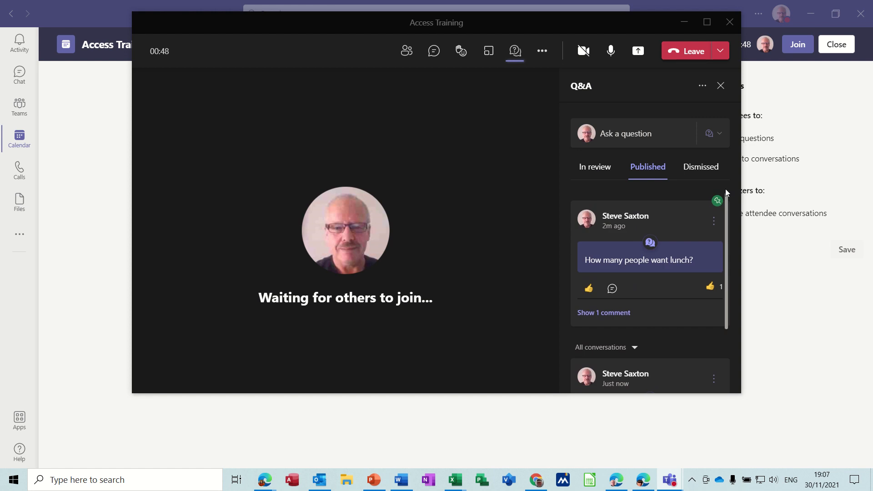
click(489, 54)
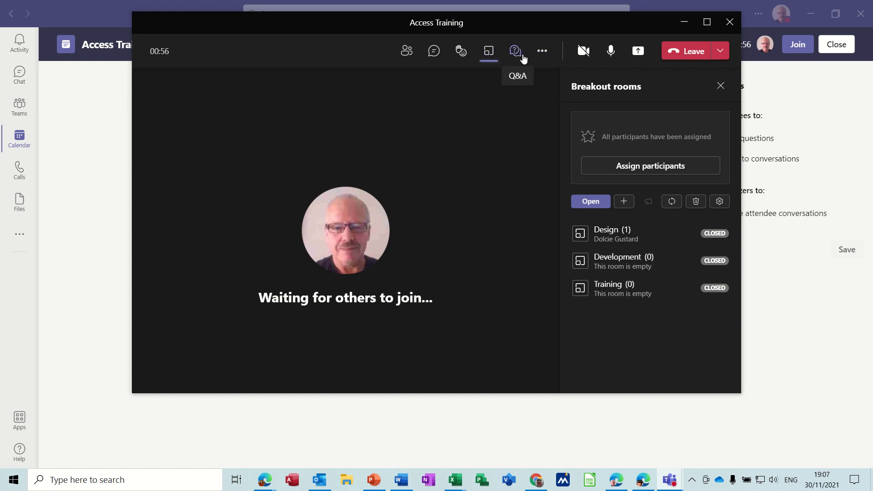
click(516, 51)
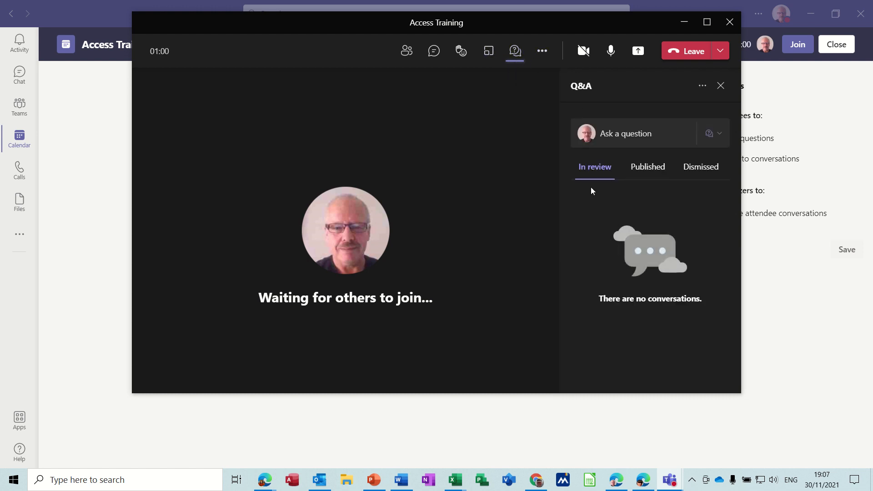
click(434, 54)
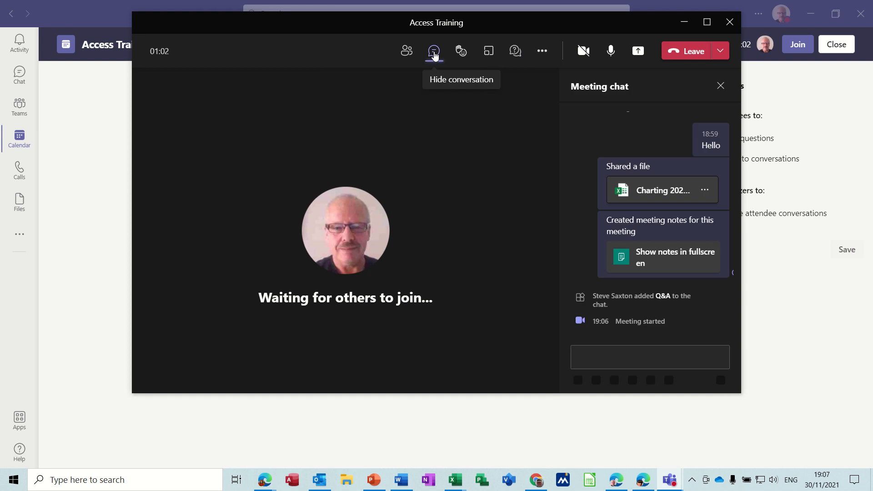